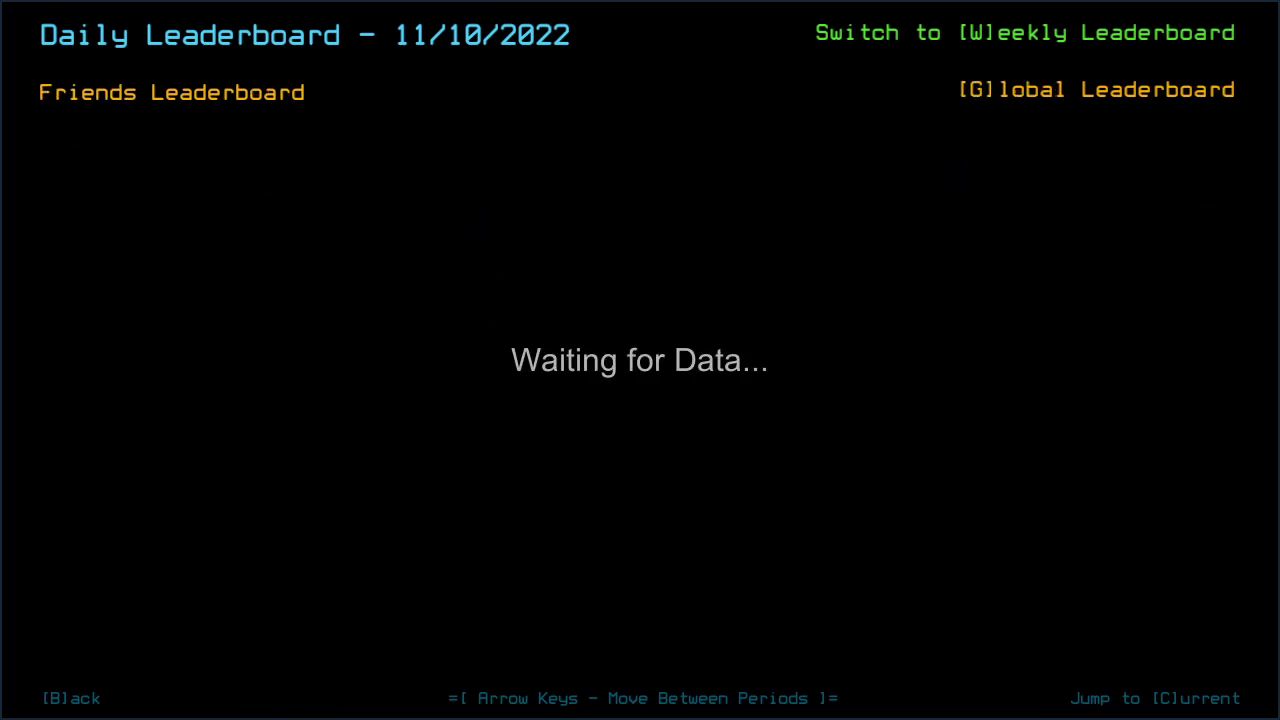
Exit the daily leaderboard and load the daily challenge mission.
key("b")
key("d")
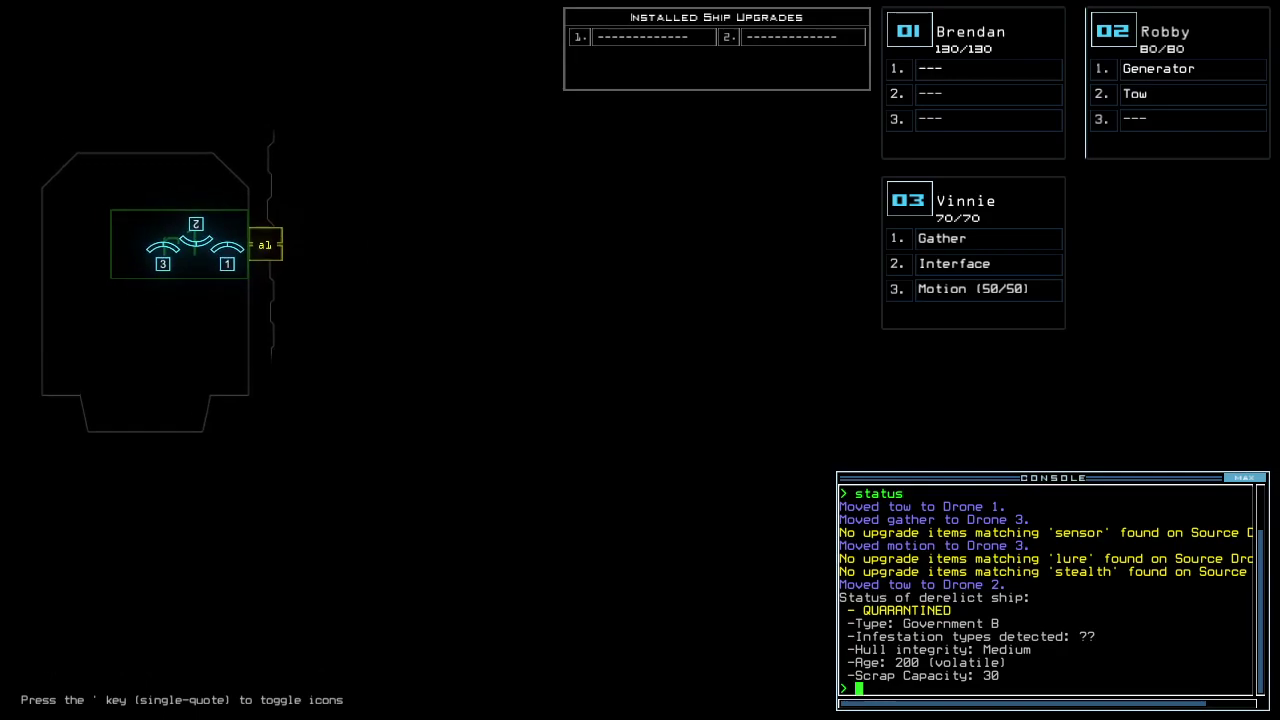
Switch to the drone camera view and cycle through the three docked drones.
key("space")
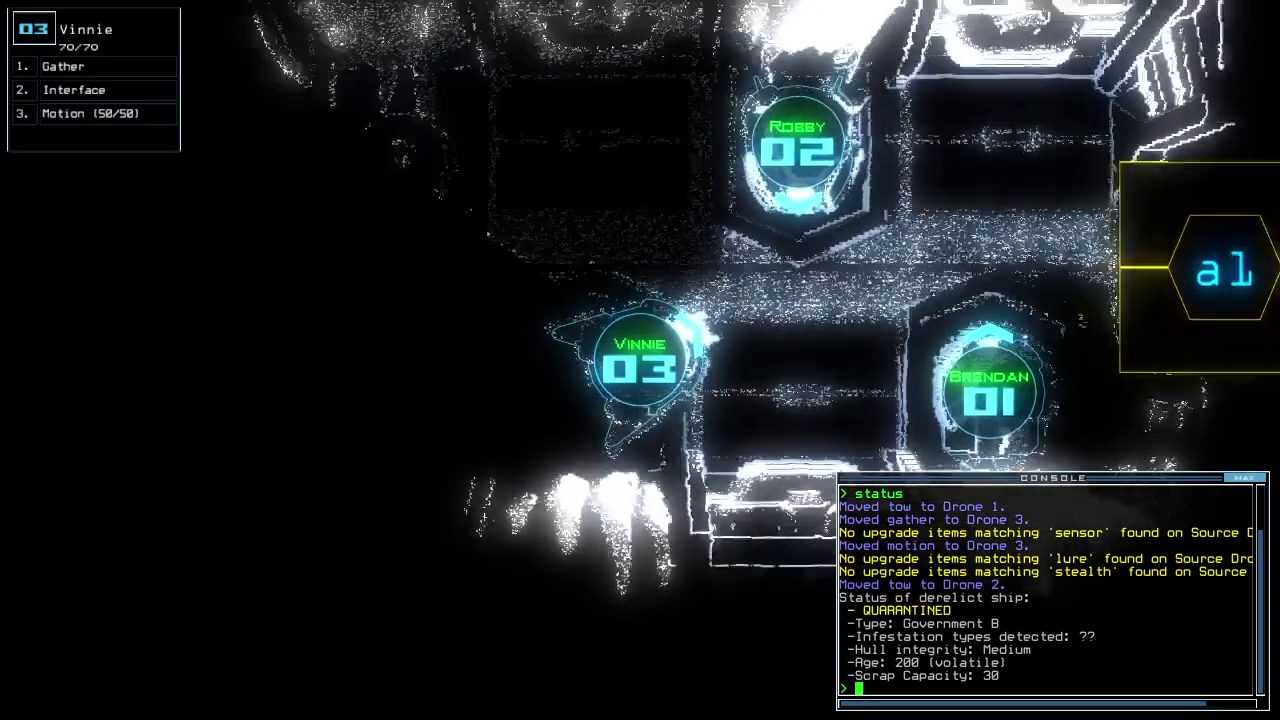
key("1")
type("2")
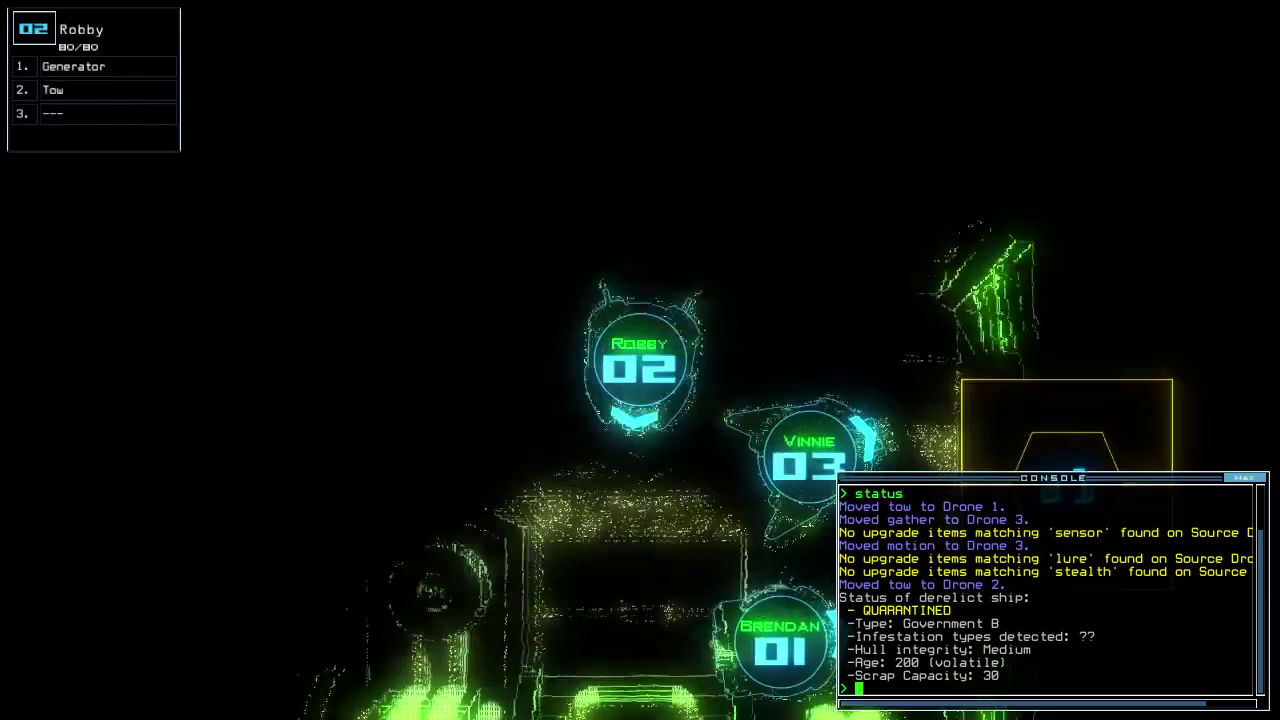
type("3go")
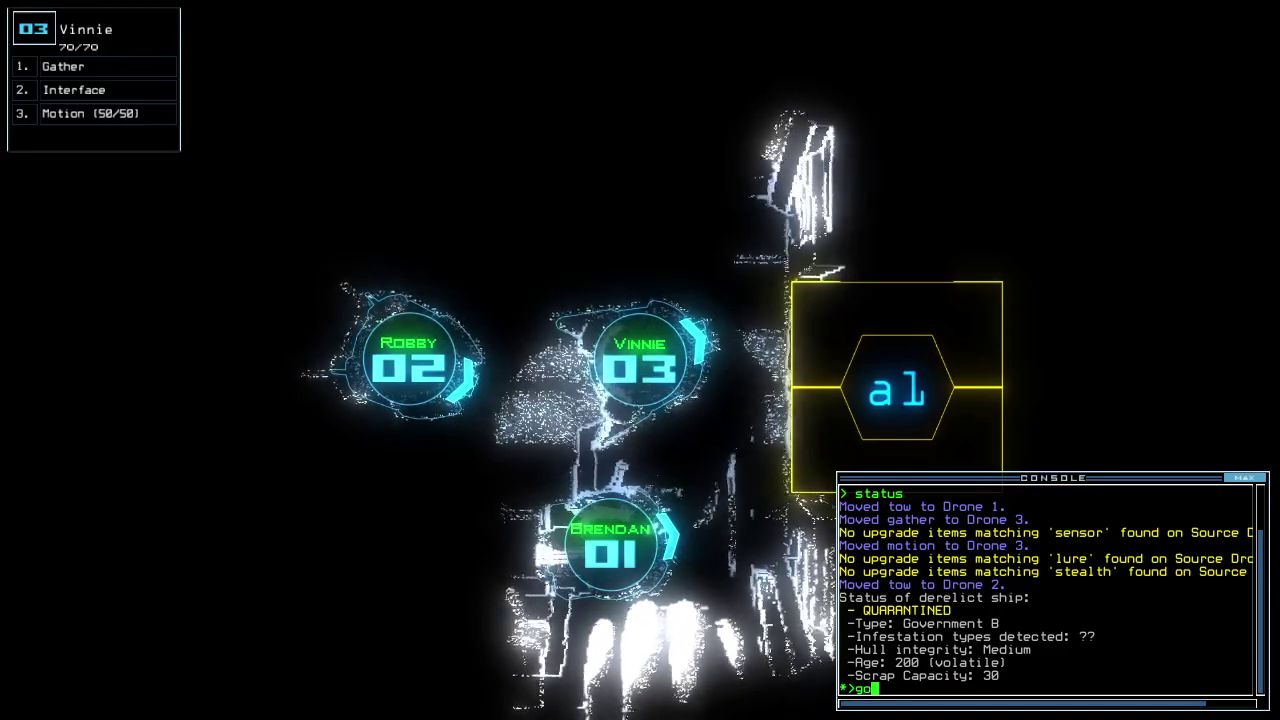
Open the doors, list room r2's items, and gather three loads of scrap.
key("Return")
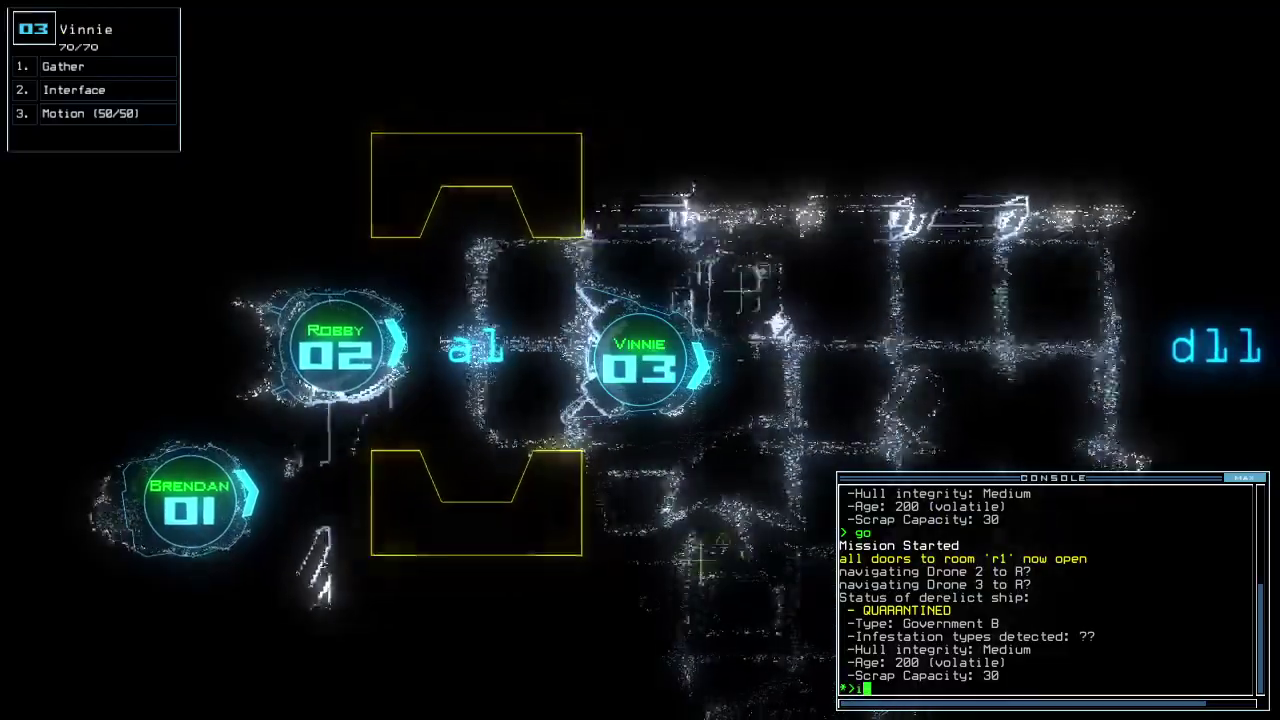
type("i")
key("Return")
type("g")
key("Return")
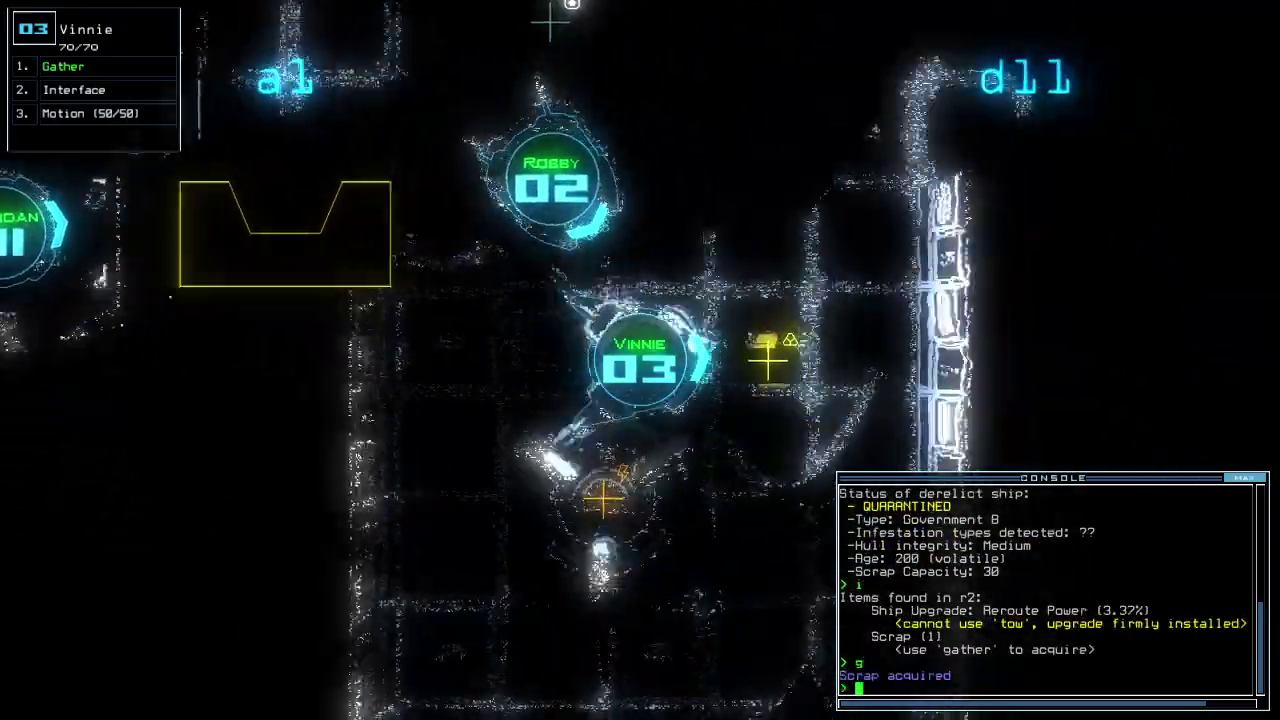
type("g")
key("Return")
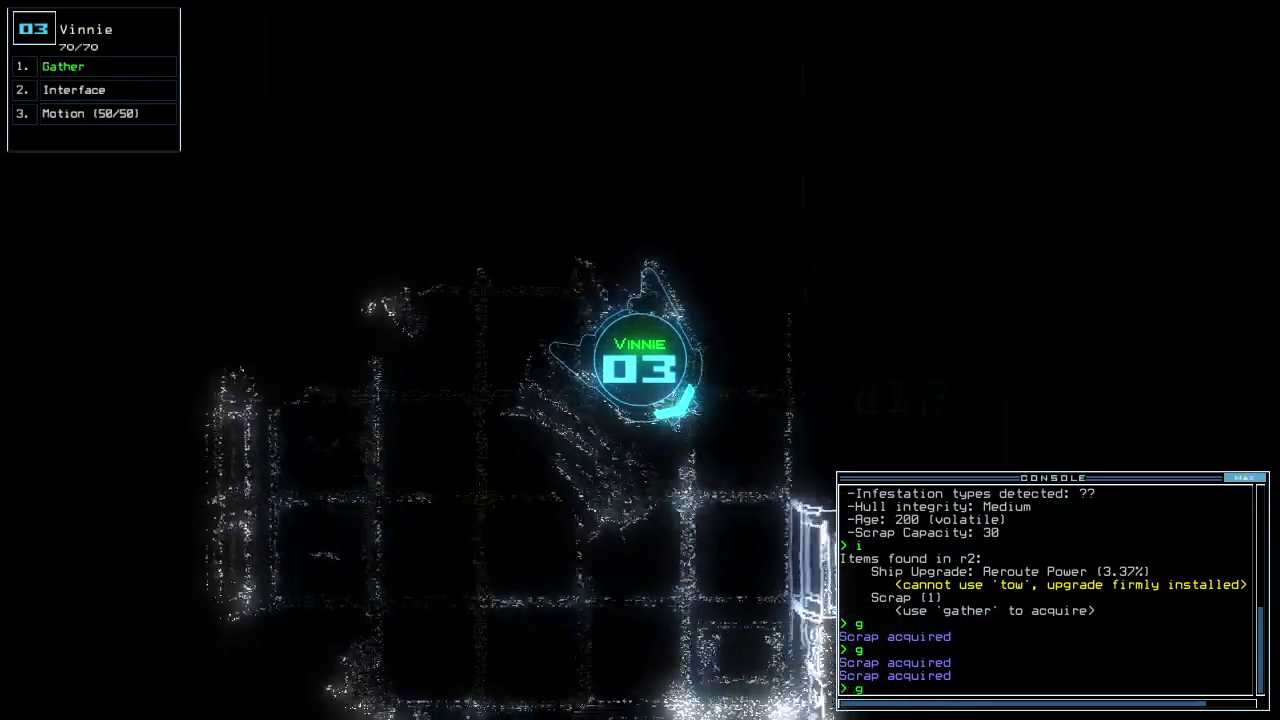
type("g")
key("Return")
type("g")
Gather the last scrap in room r2 and open door d12.
key("Return")
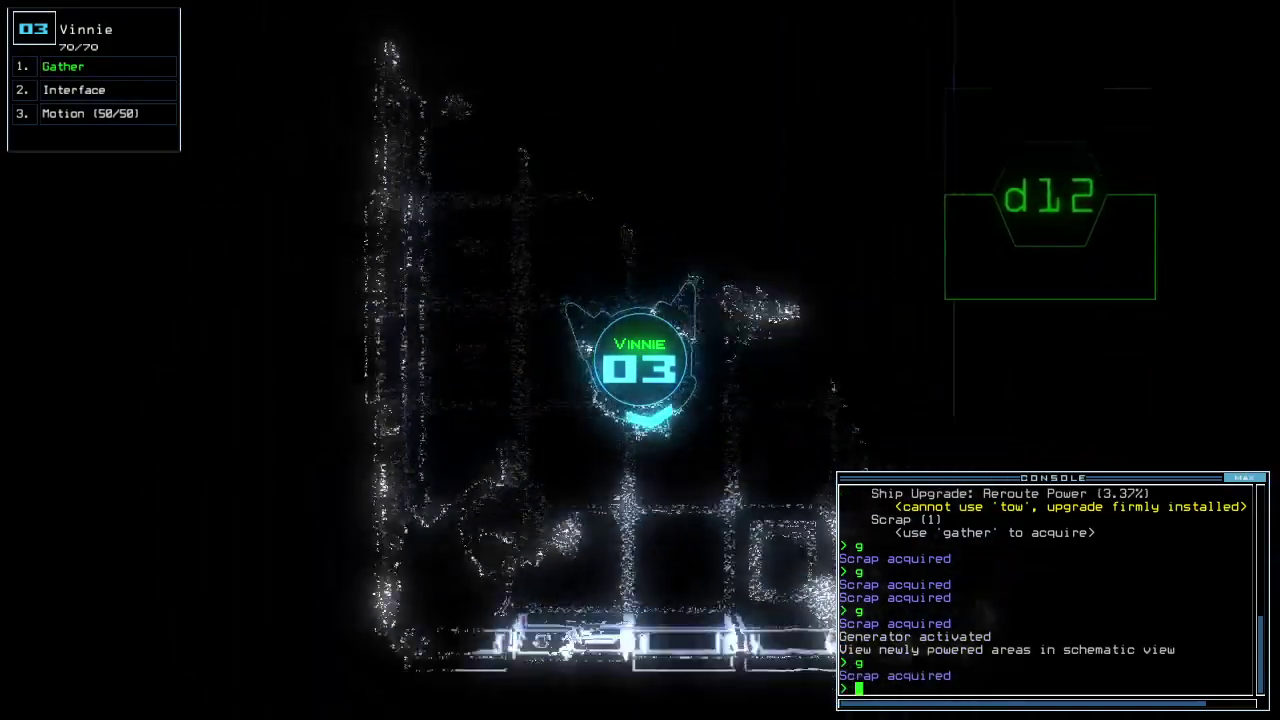
key("Tab")
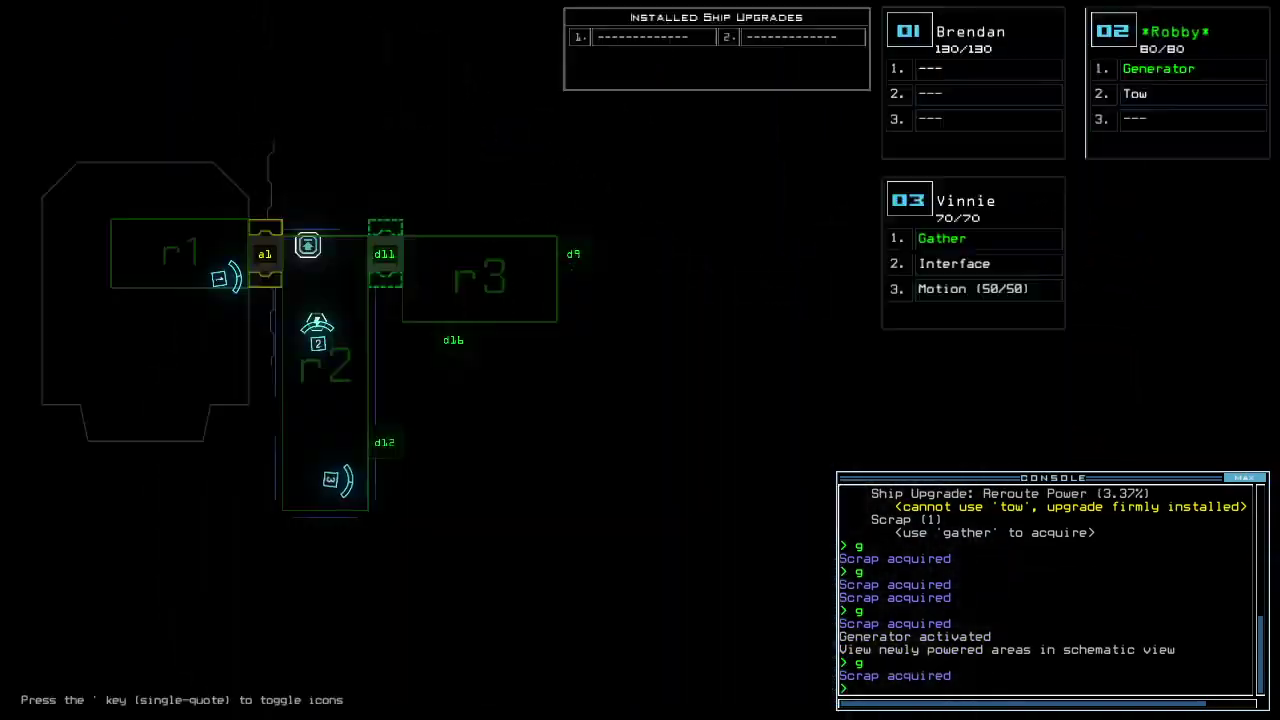
key("Tab")
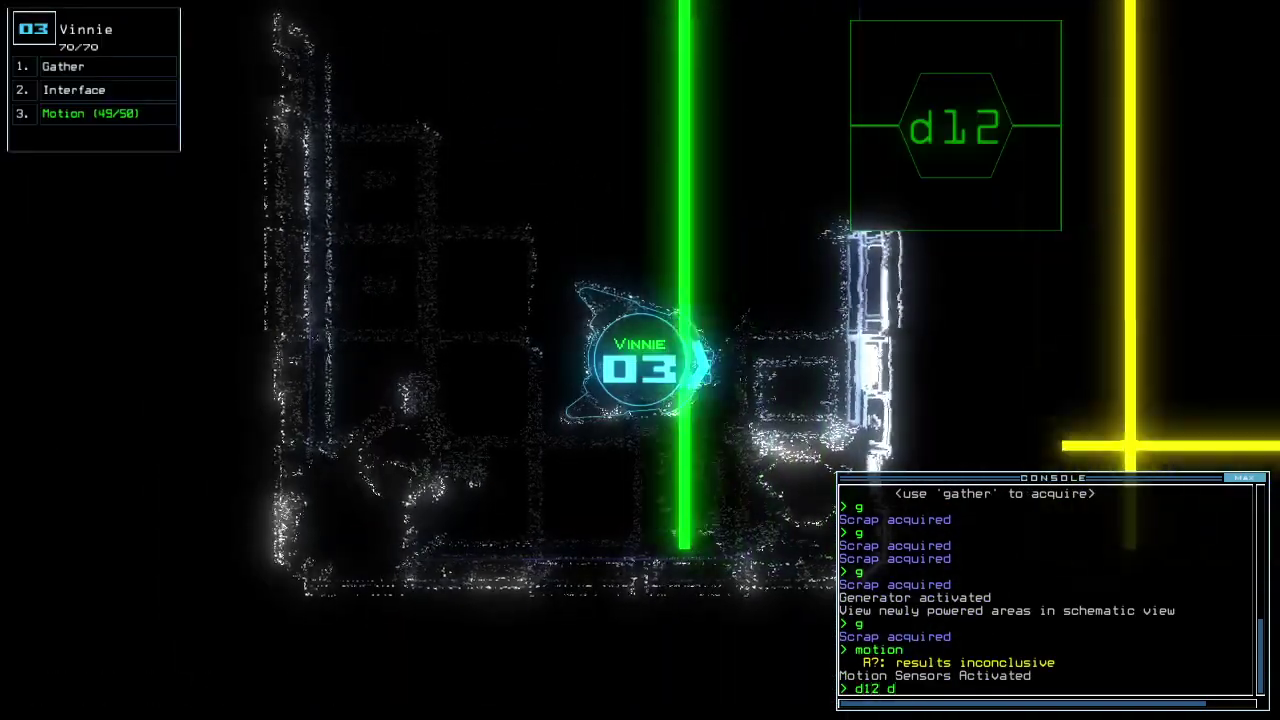
type("d12")
key("Tab")
key("Return")
key("Tab")
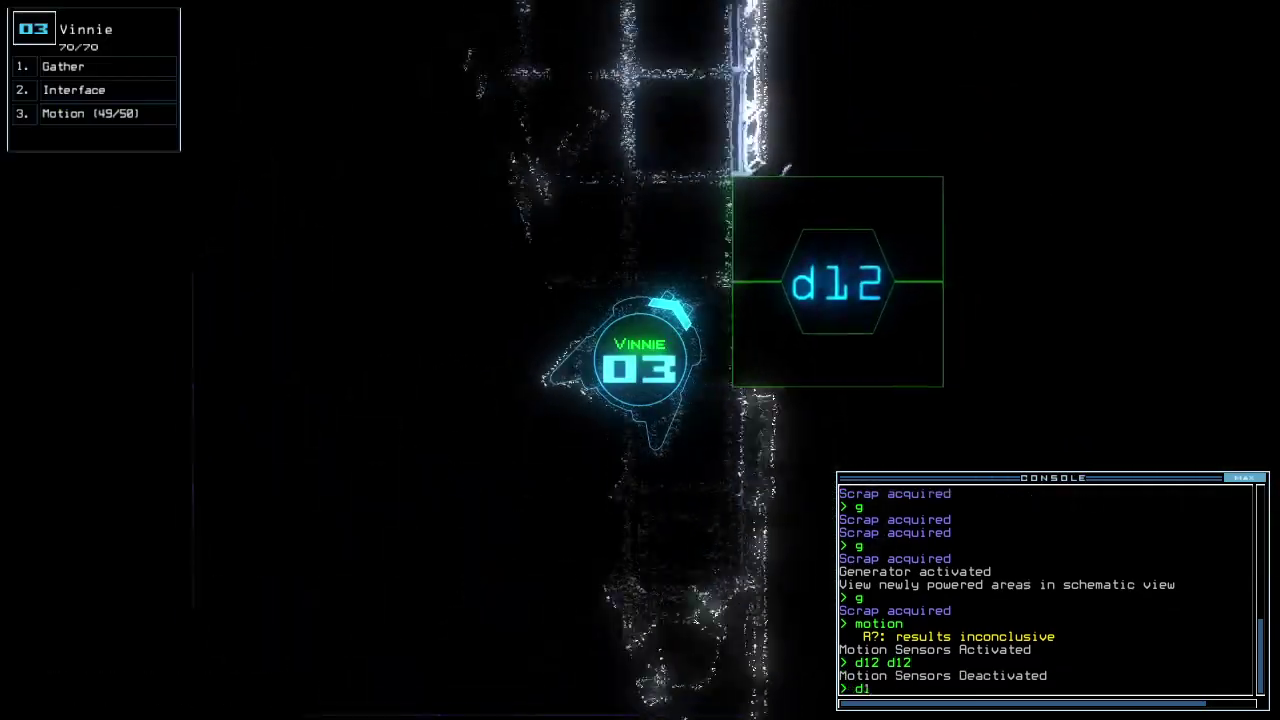
type("d12")
key("Return")
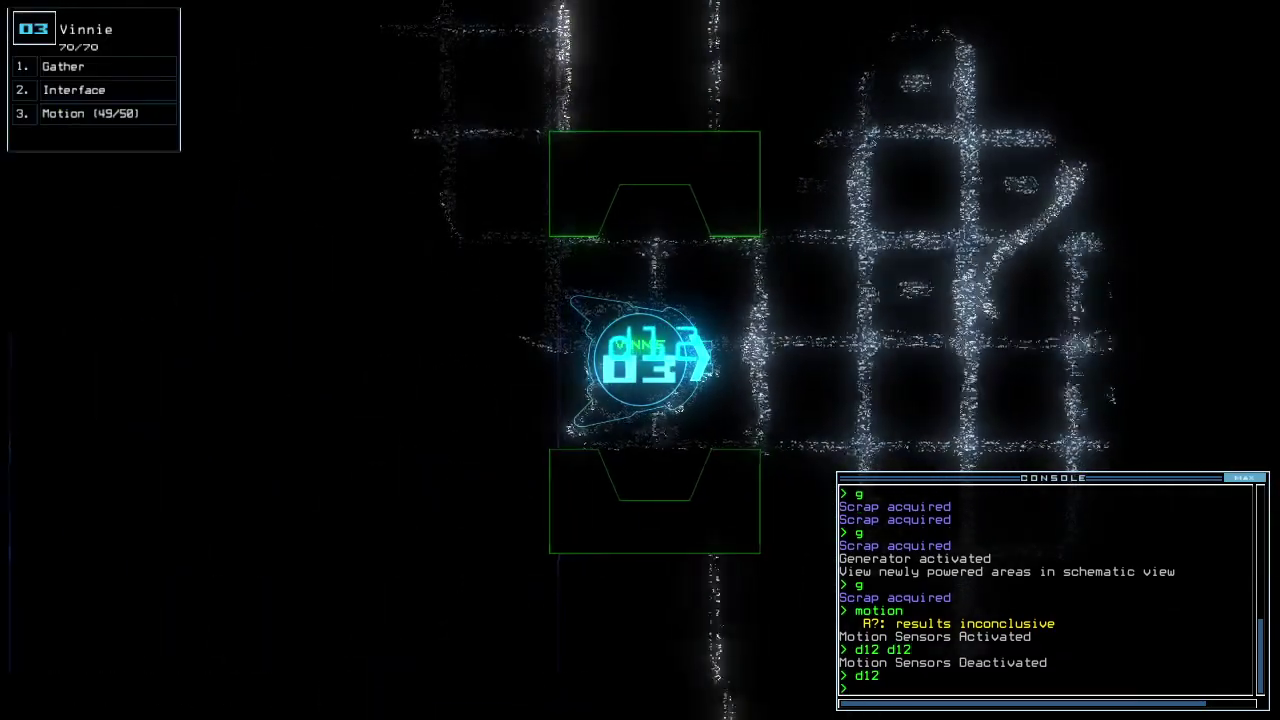
Drive Vinnie through door d12 into the next room and gather its scrap.
key("Tab")
key("Tab")
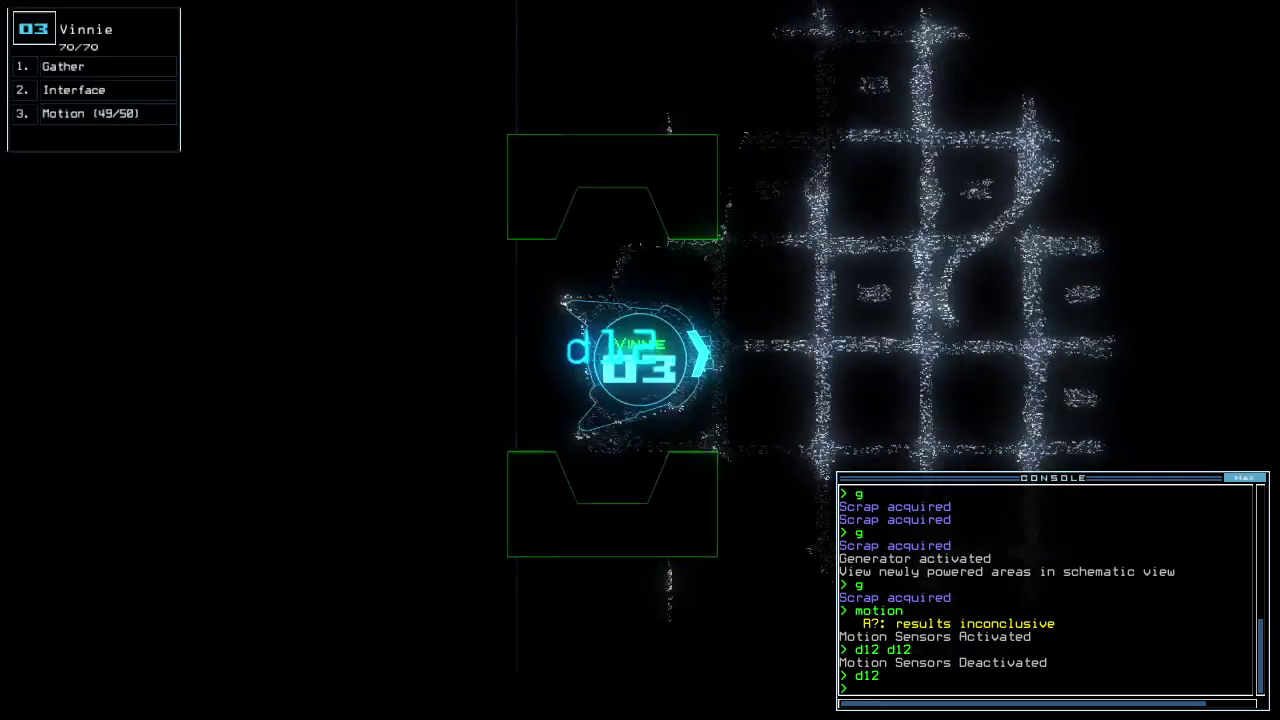
key("Up")
key("Up")
key("Up")
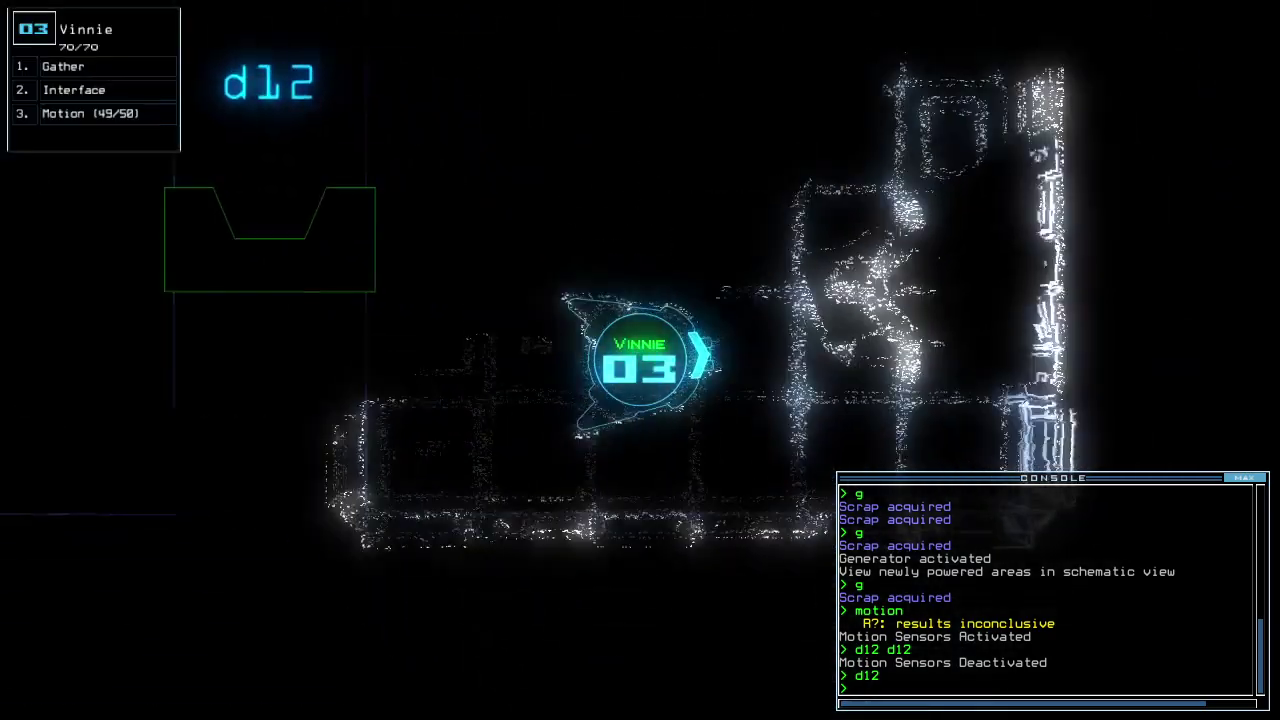
key("Up")
key("Up")
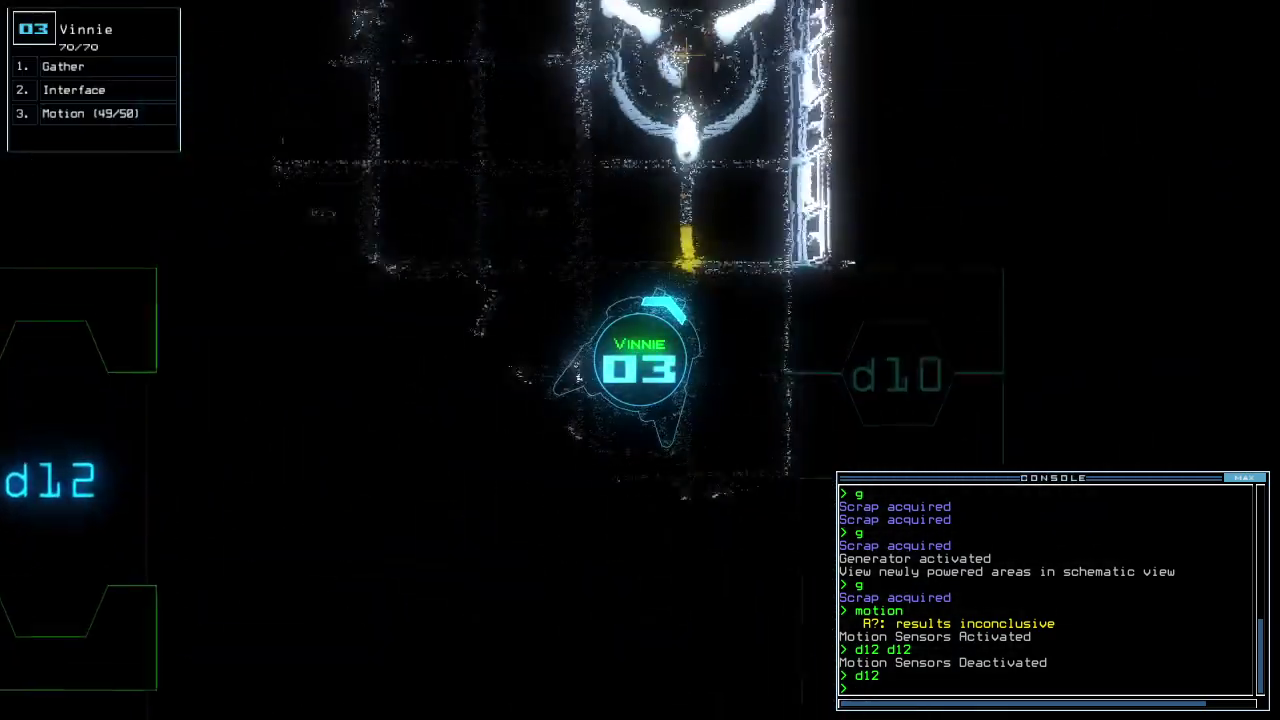
type("g")
key("Return")
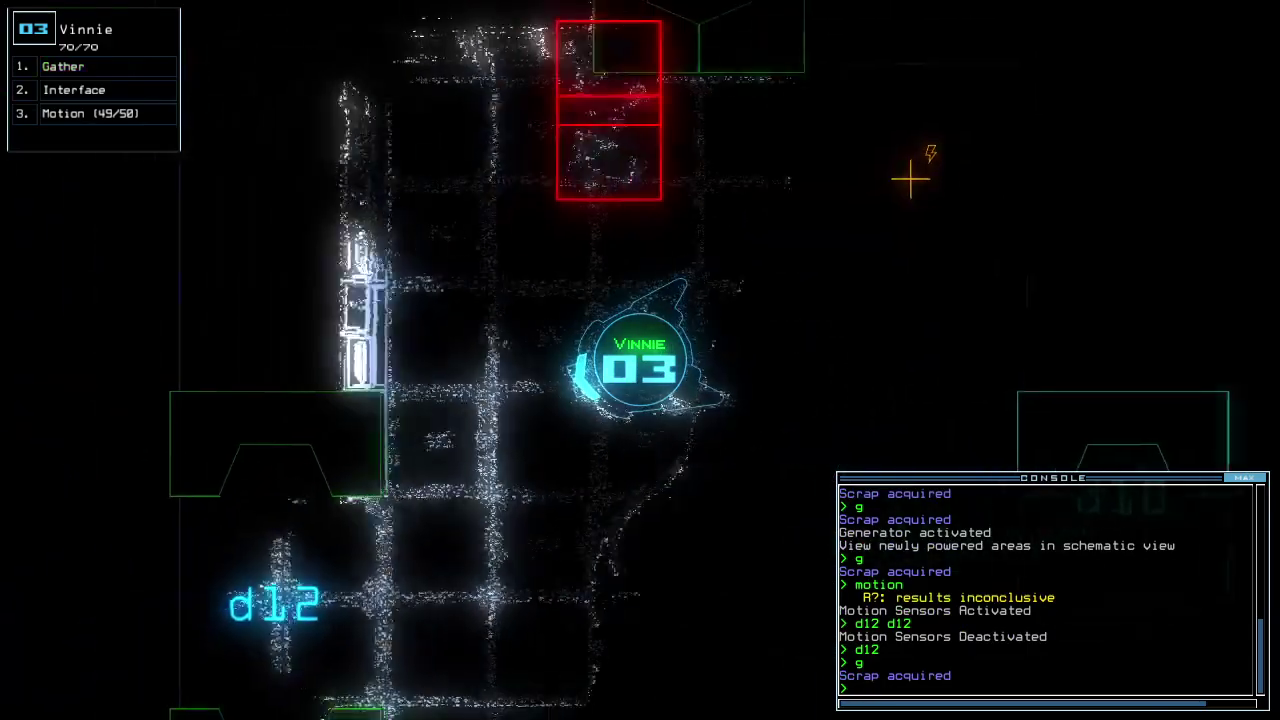
key("Tab")
key("2")
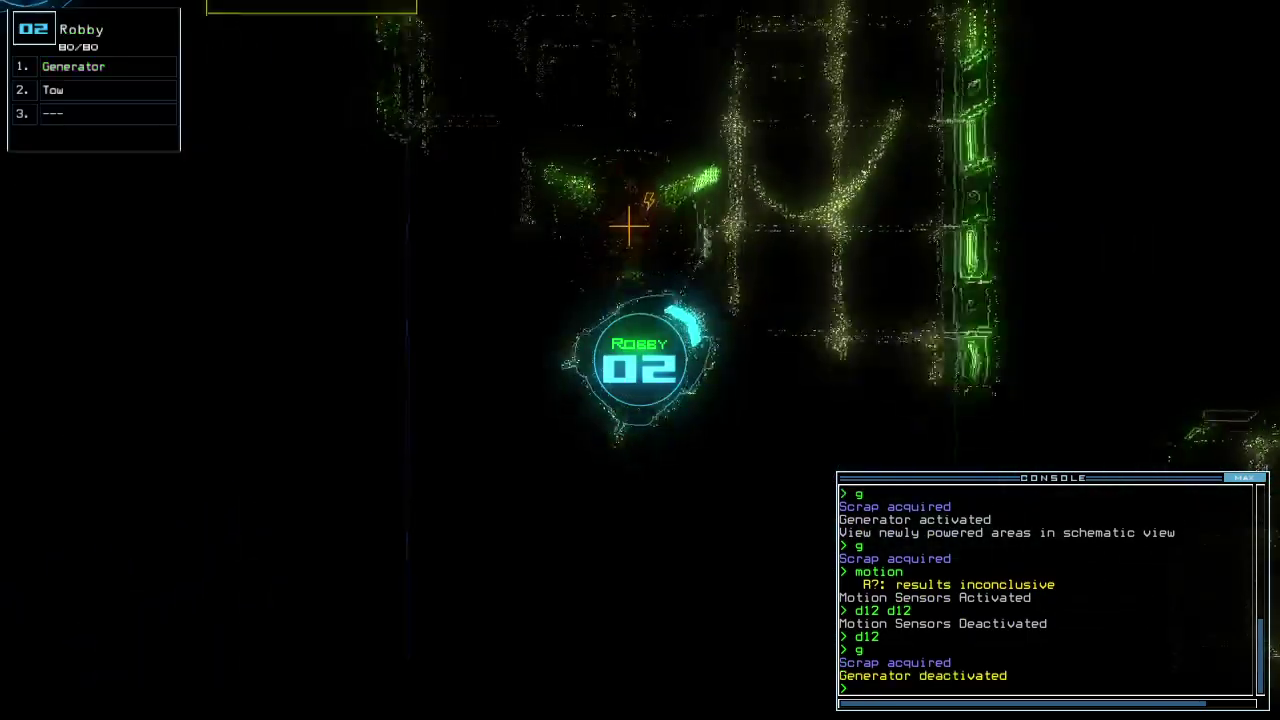
type("navigate 1")
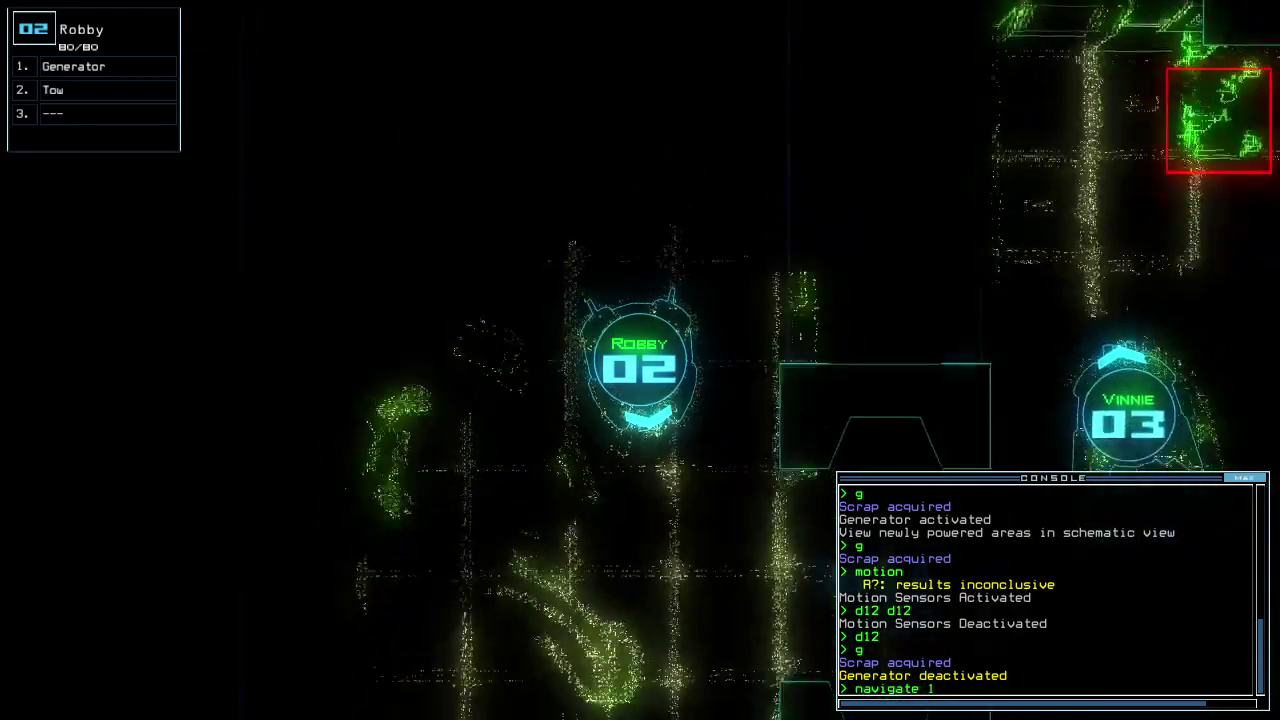
Navigate Brendan to Robby's room, restart the generator, and swap Vinnie's upgrades onto Brendan.
key("Return")
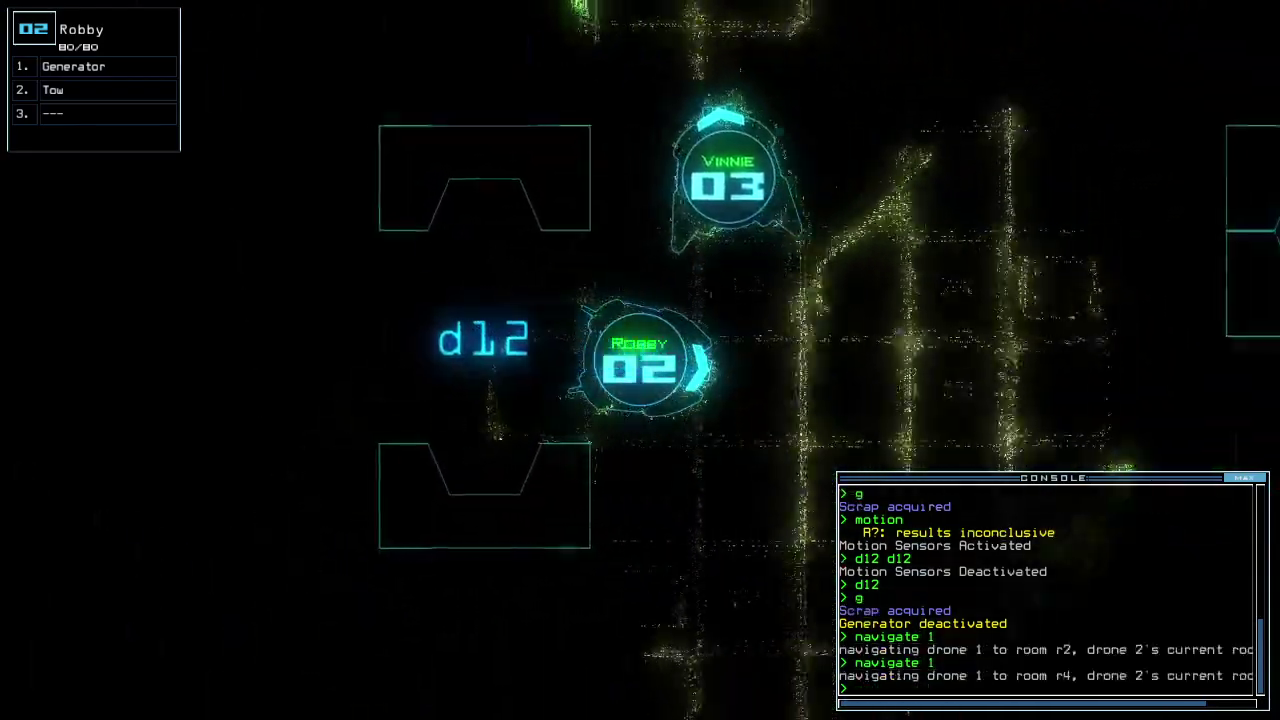
key("Up")
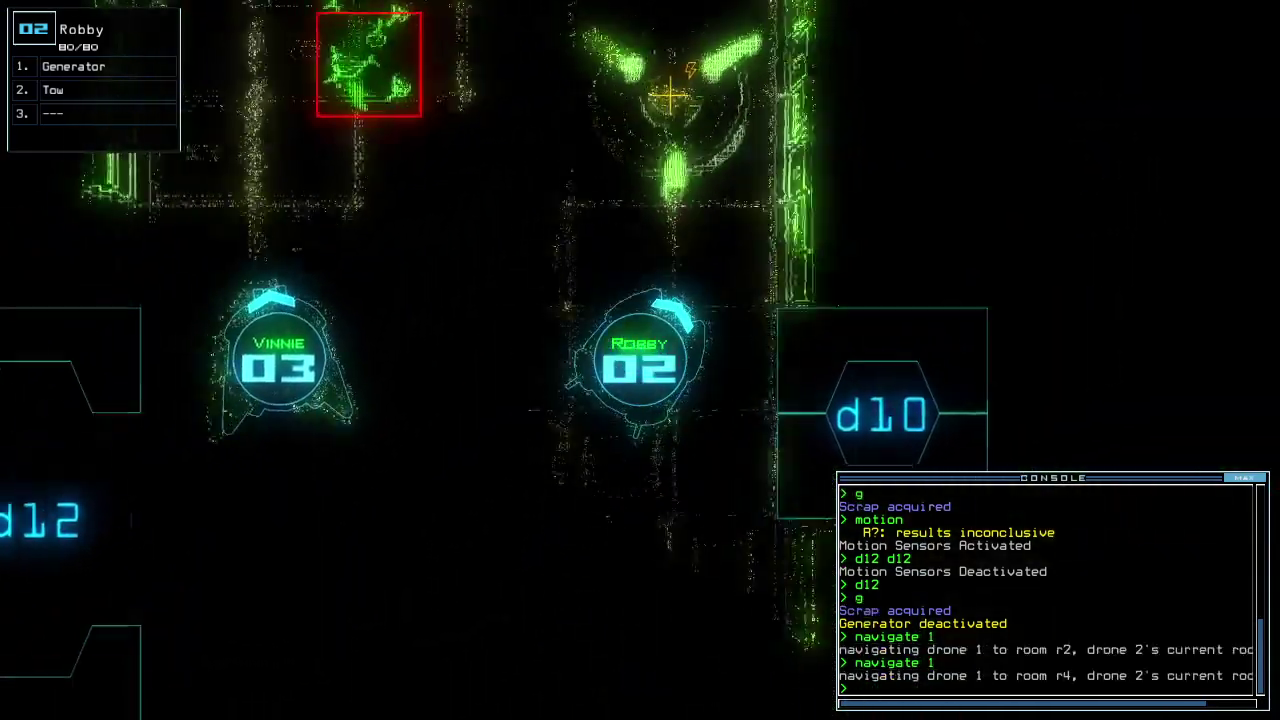
type("generator")
key("Return")
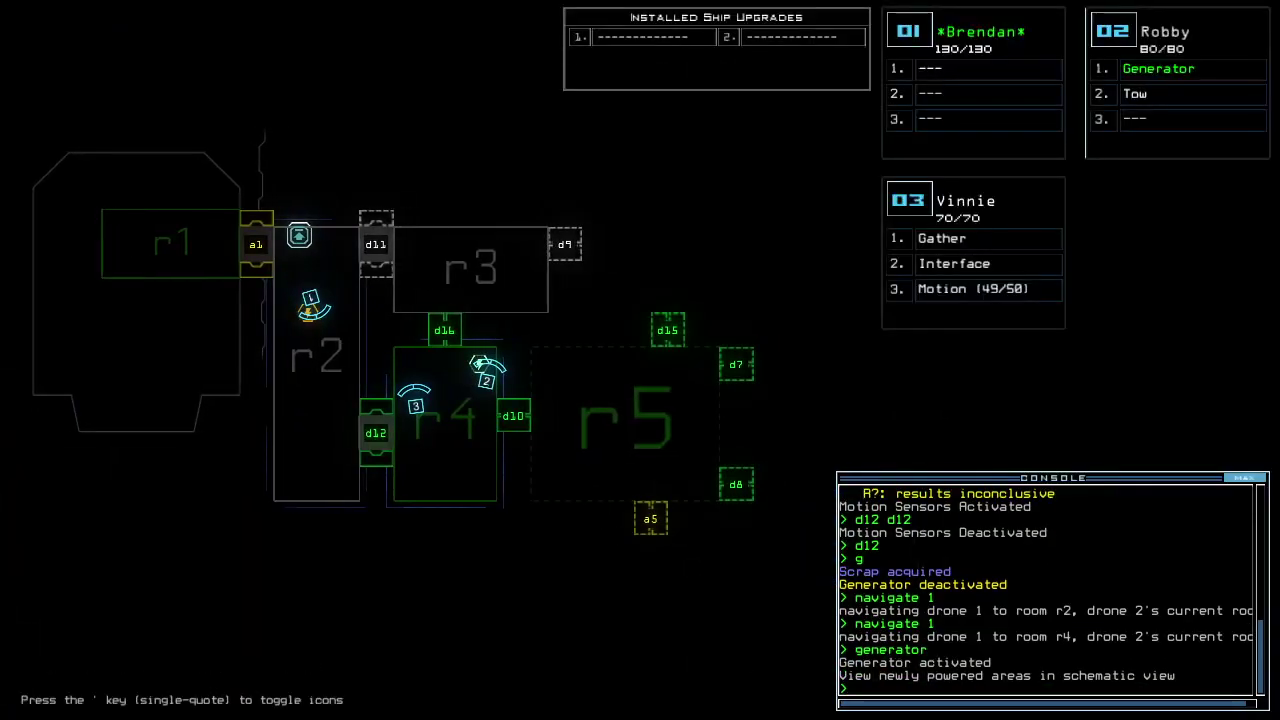
type("1")
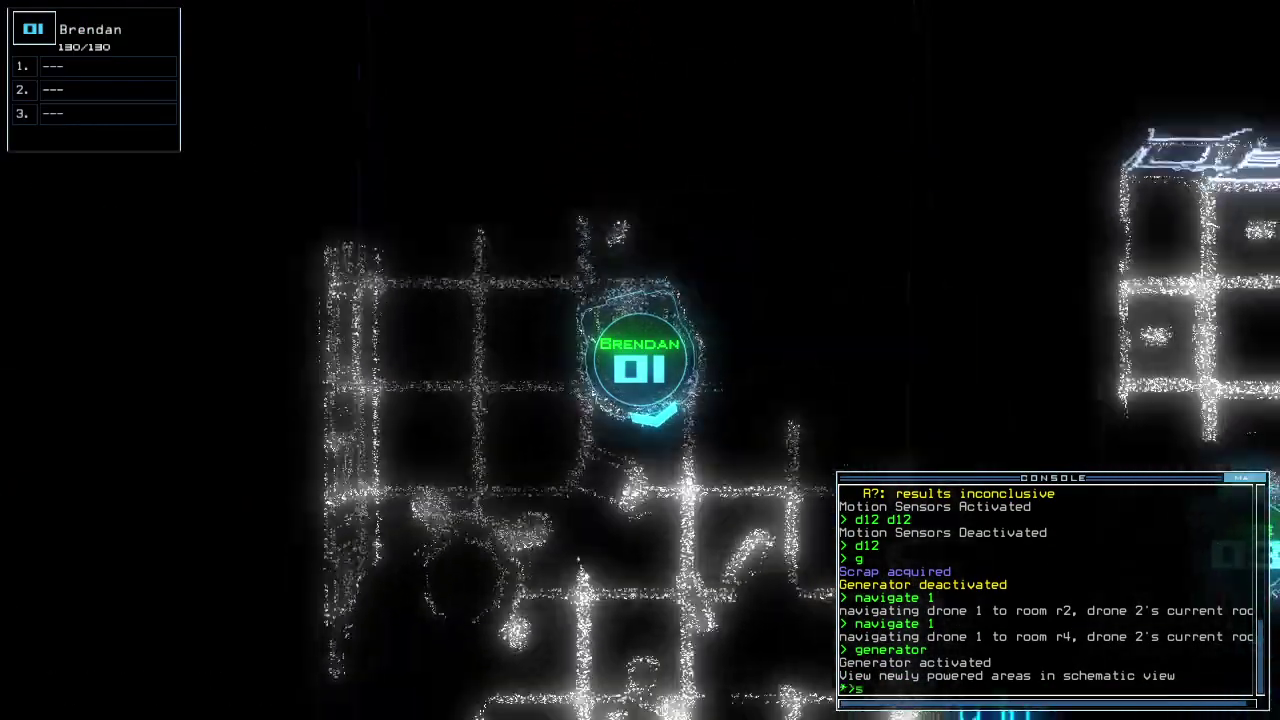
type("swap 3")
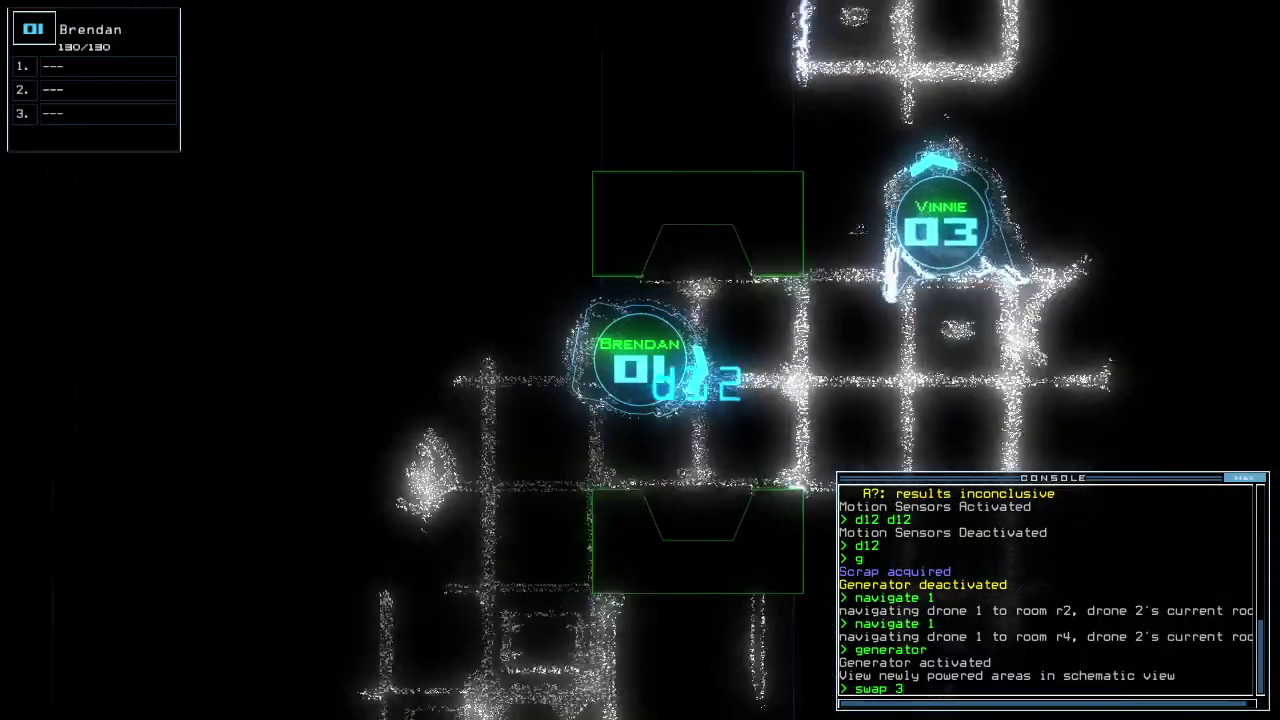
key("Return")
key("Return")
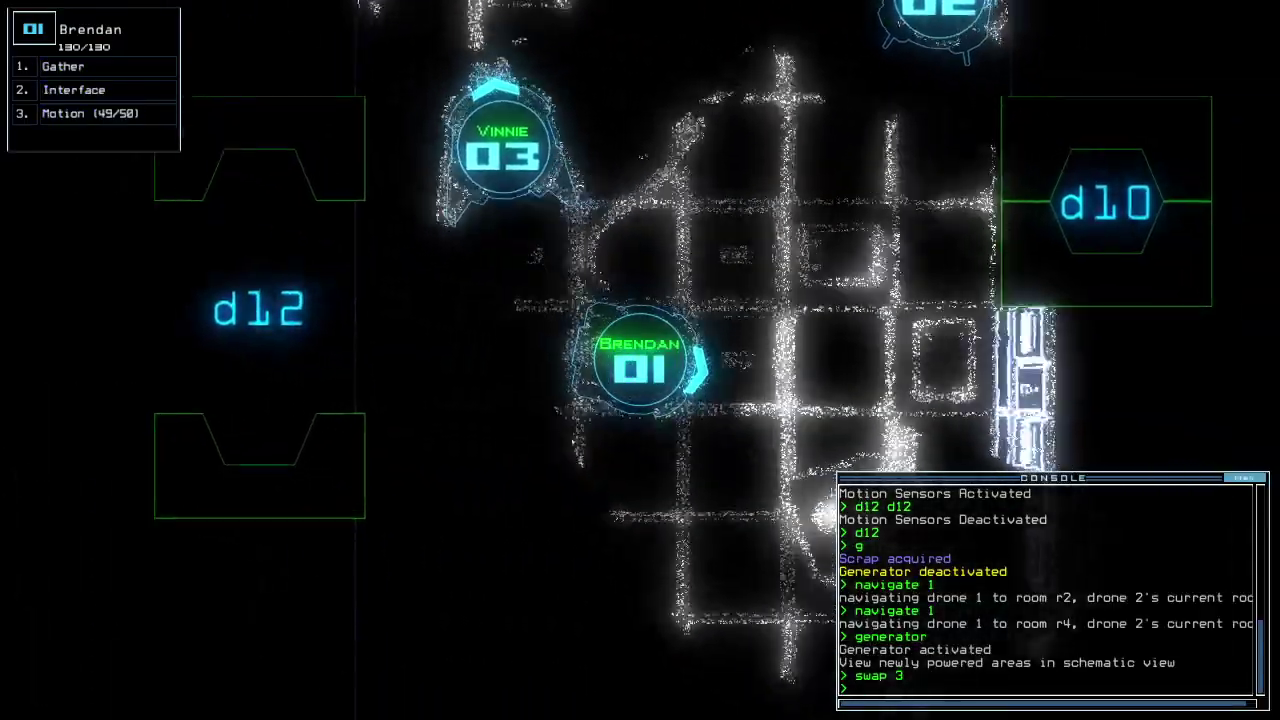
key("3")
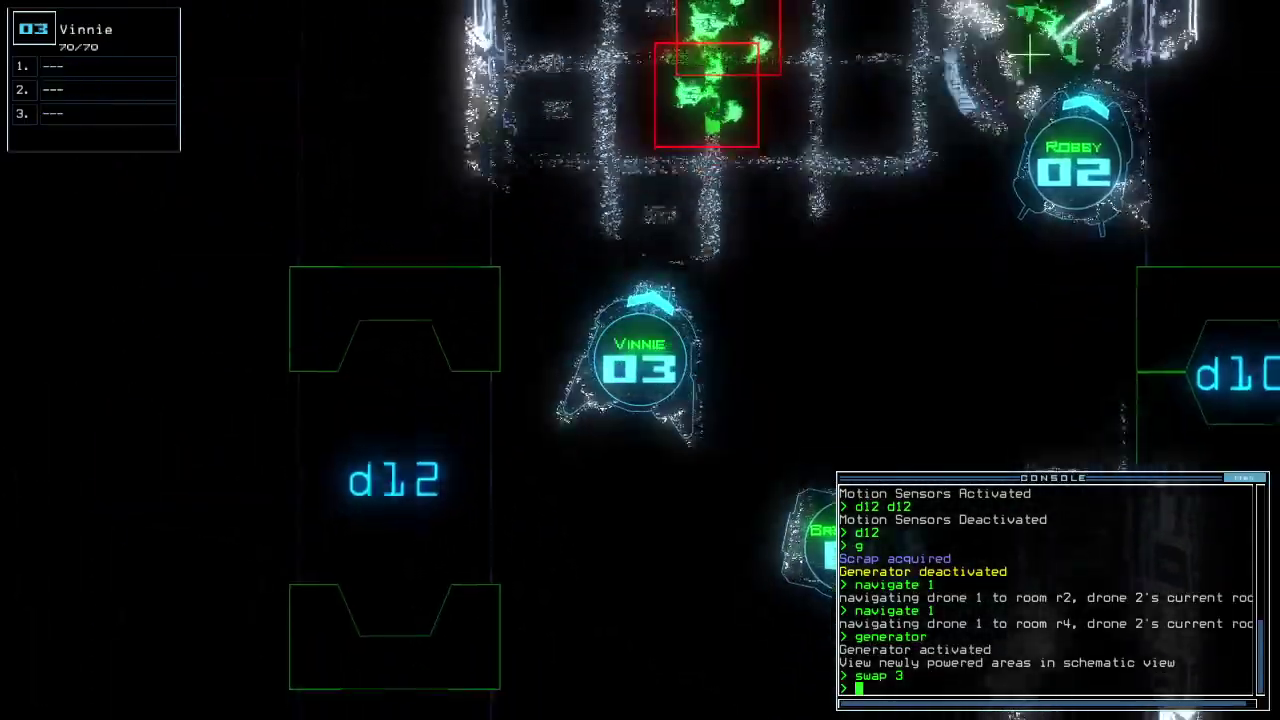
key("1")
Scan room r4 for motion and send Brendan to open door d10.
key("space")
type("motion")
key("Return")
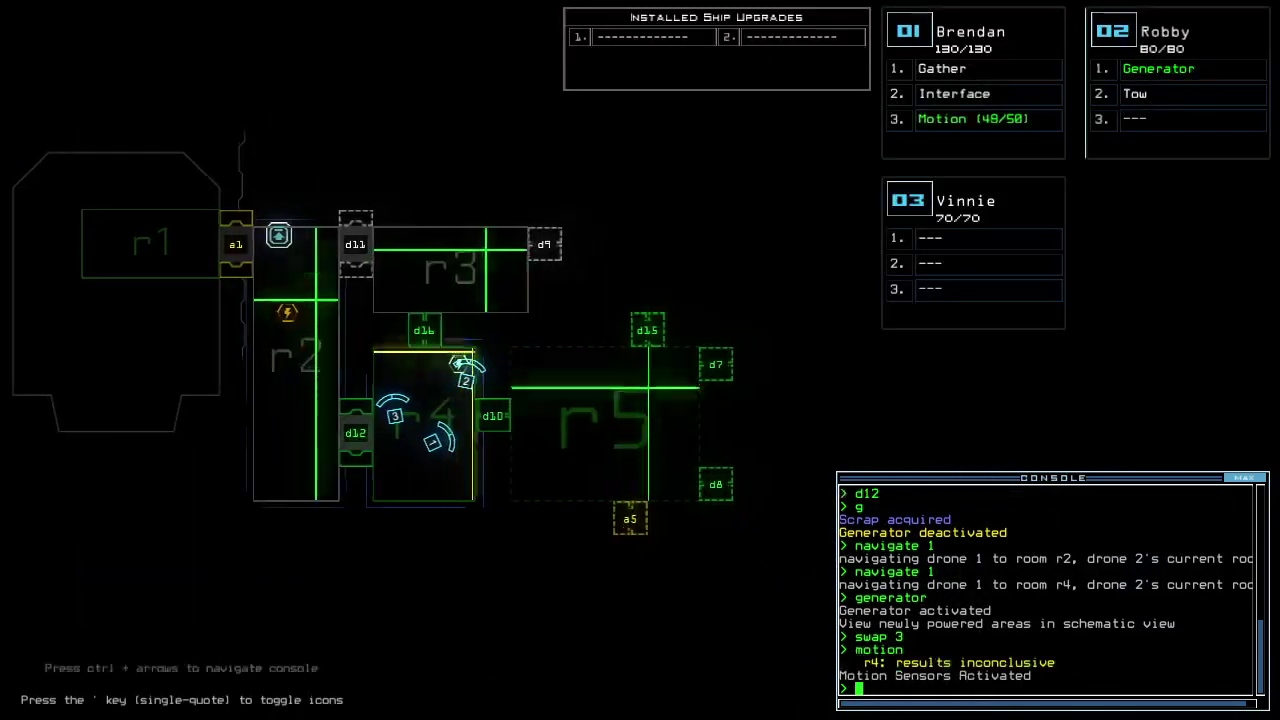
key("space")
type("d10")
key("Return")
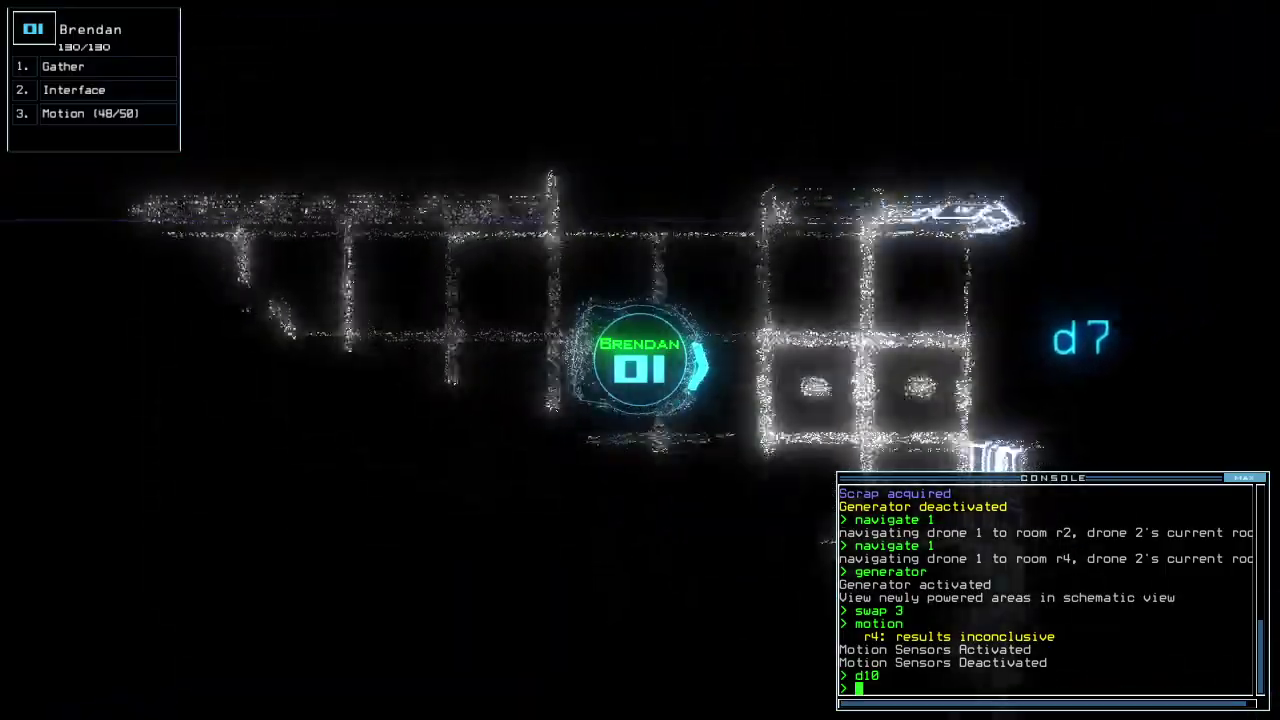
Rescan for motion, cycle room r5's doors, open d7, and gather Brendan's scrap.
key("Return")
type("xx r5")
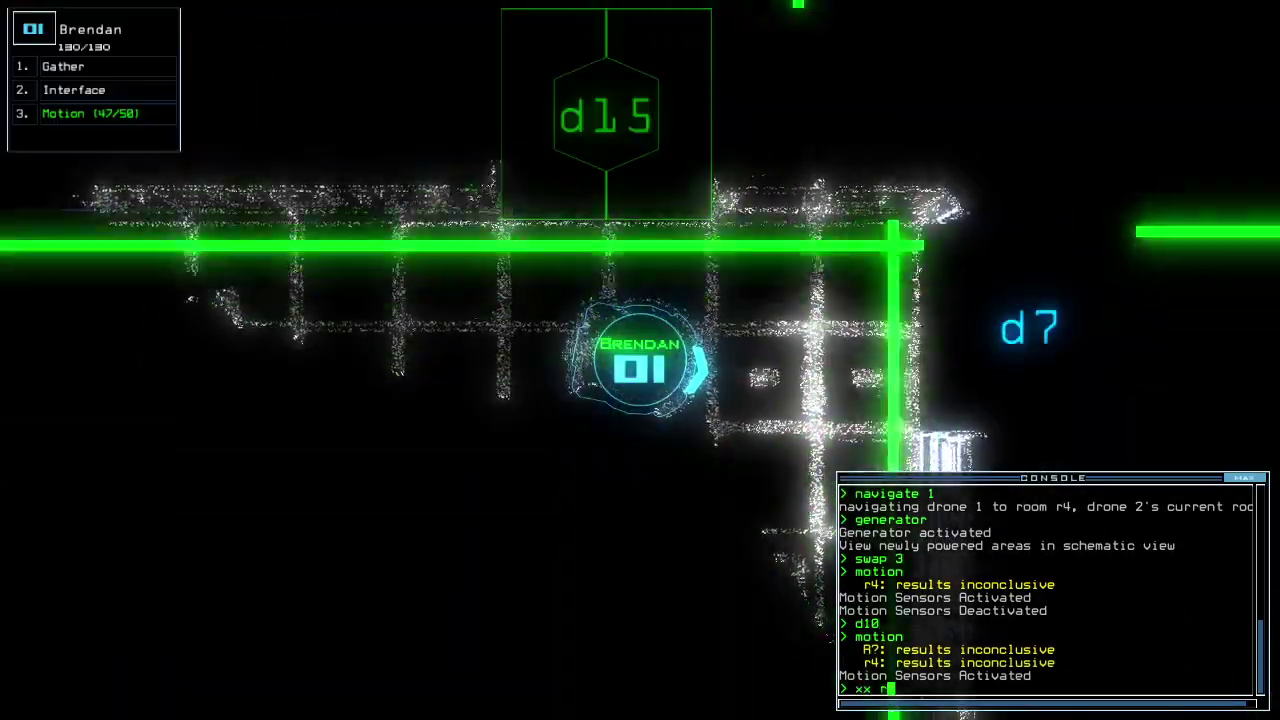
key("Return")
key("space")
type("d")
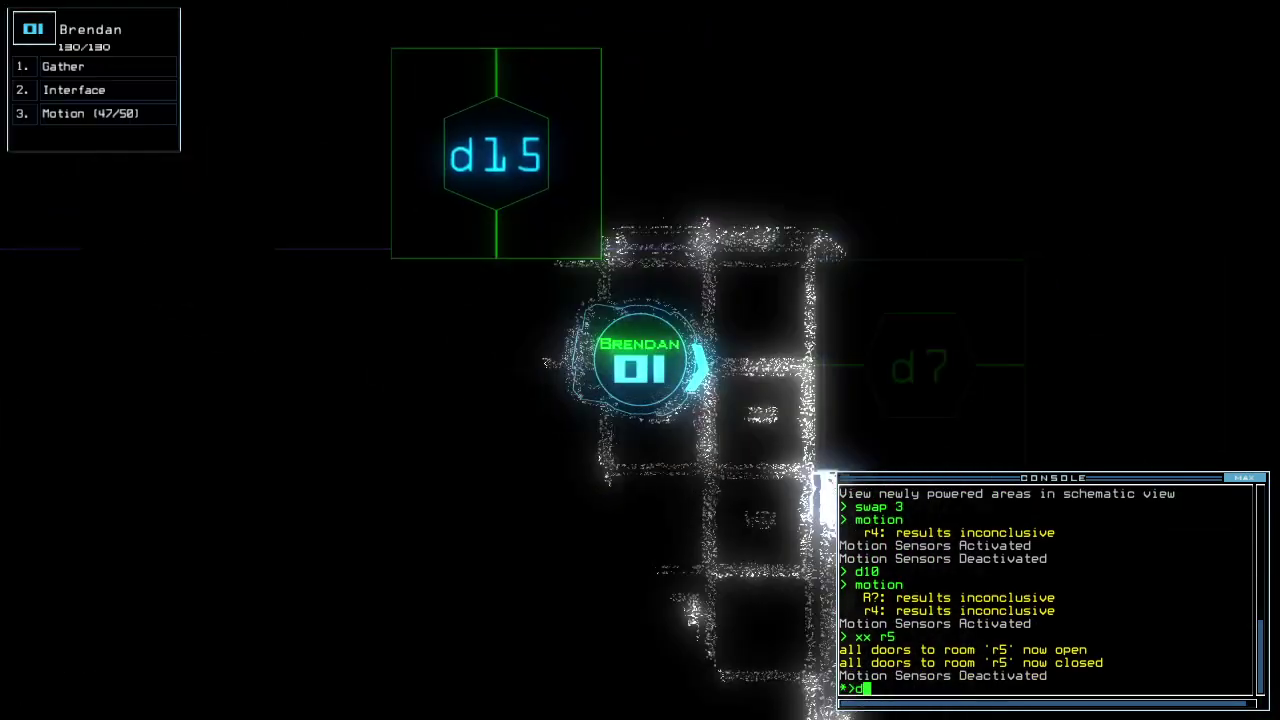
type("7")
key("Return")
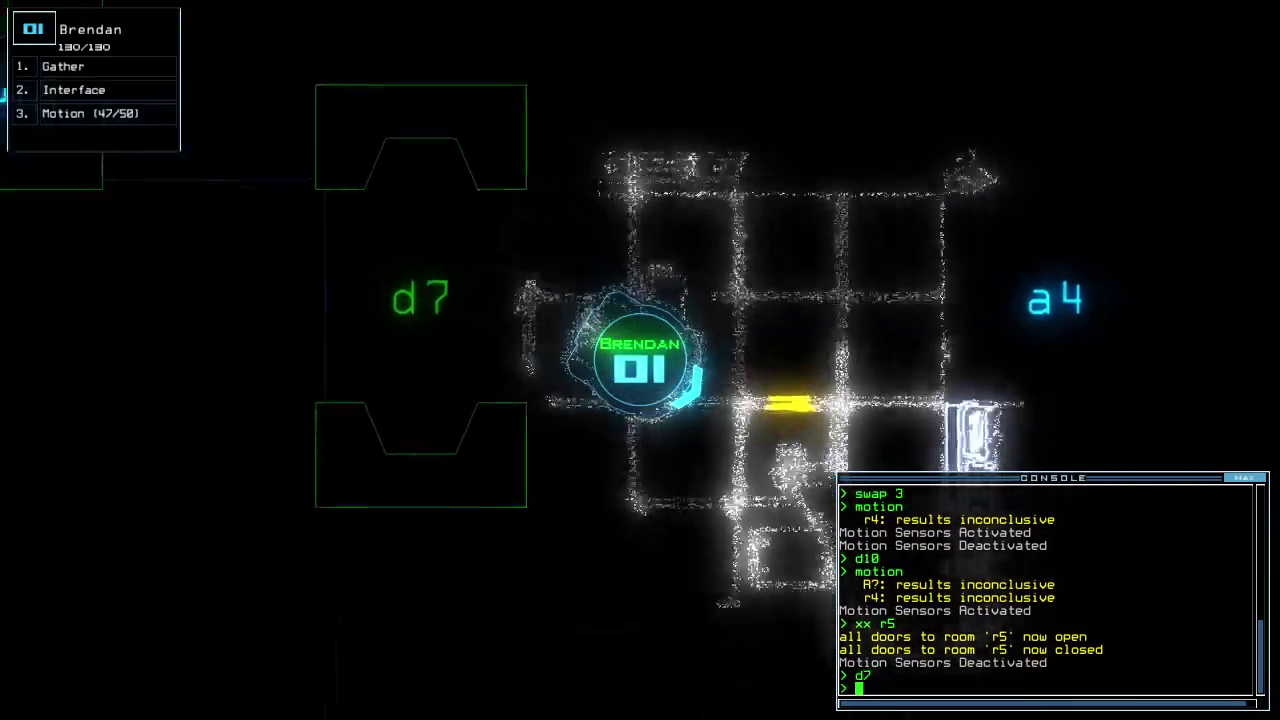
key("Left")
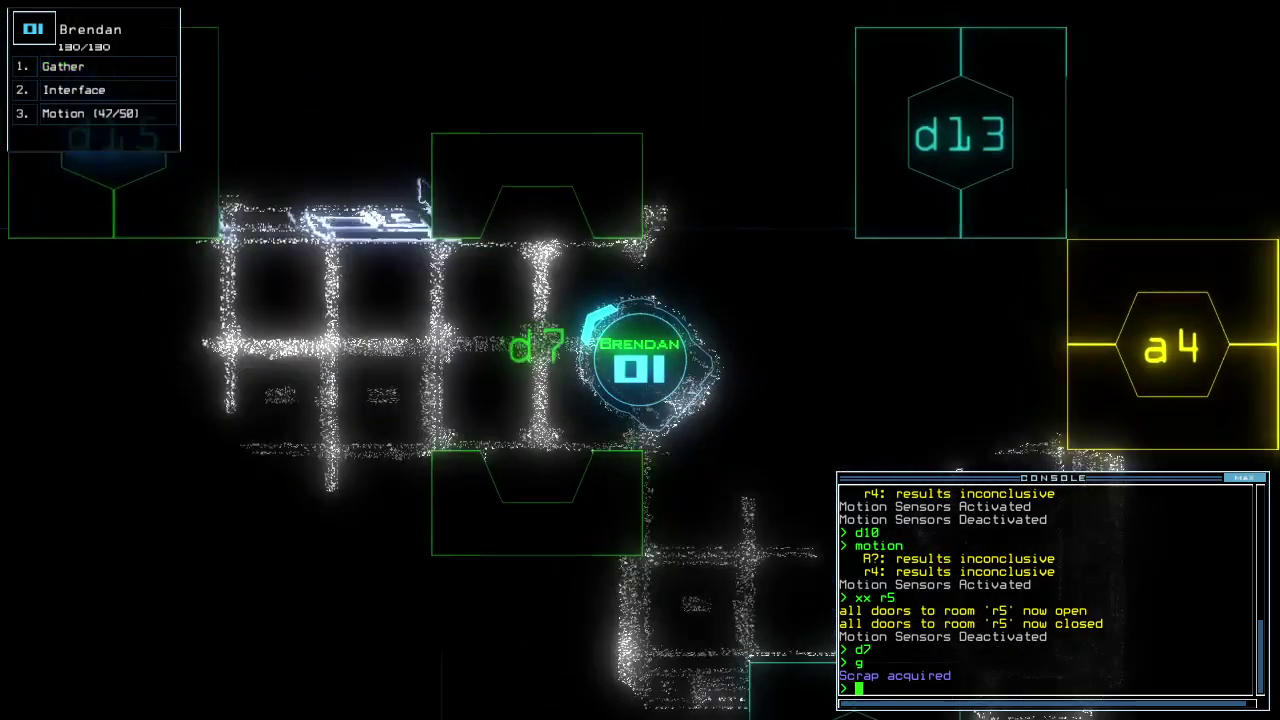
key("3")
Open door d8 and send Brendan through it.
key("space")
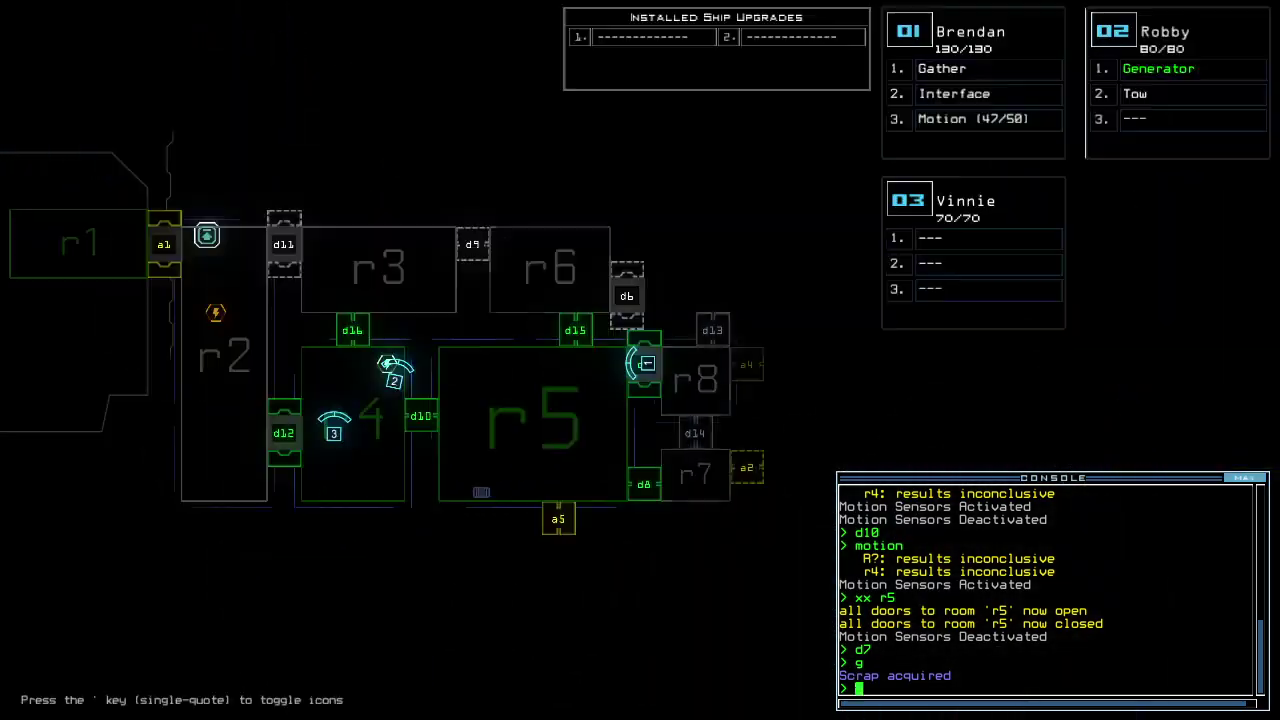
key("2")
key("space")
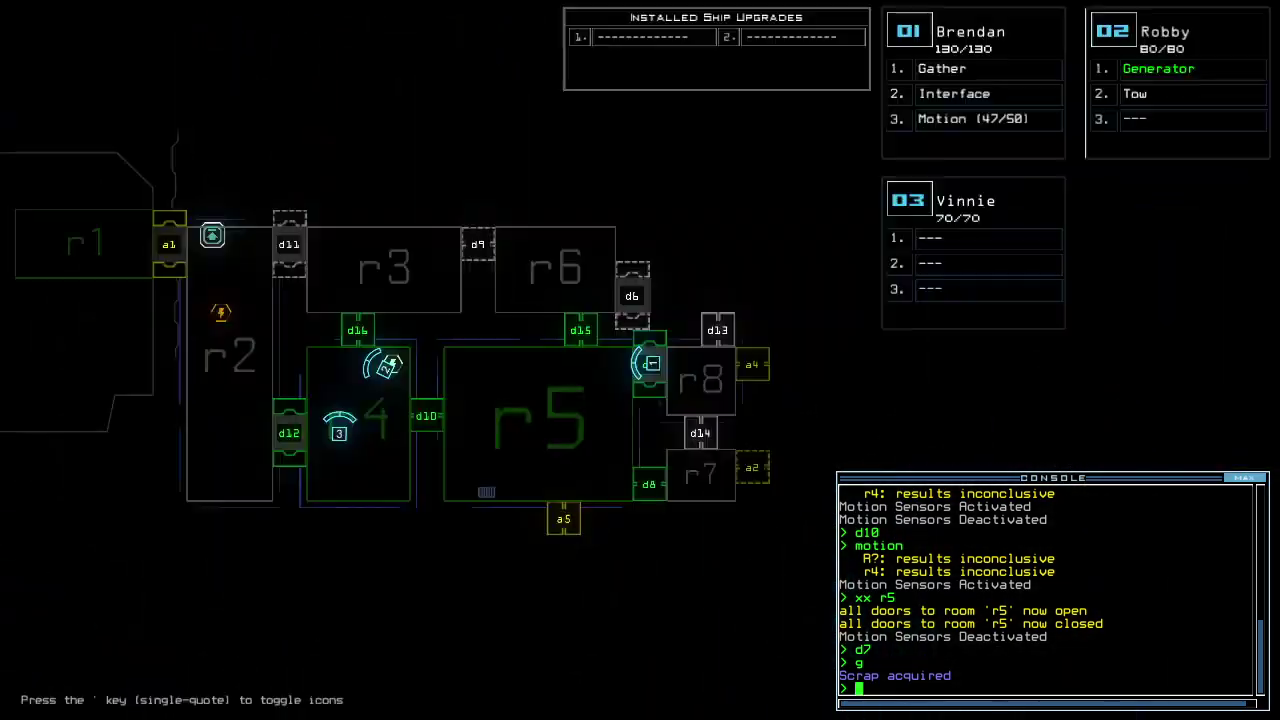
key("1")
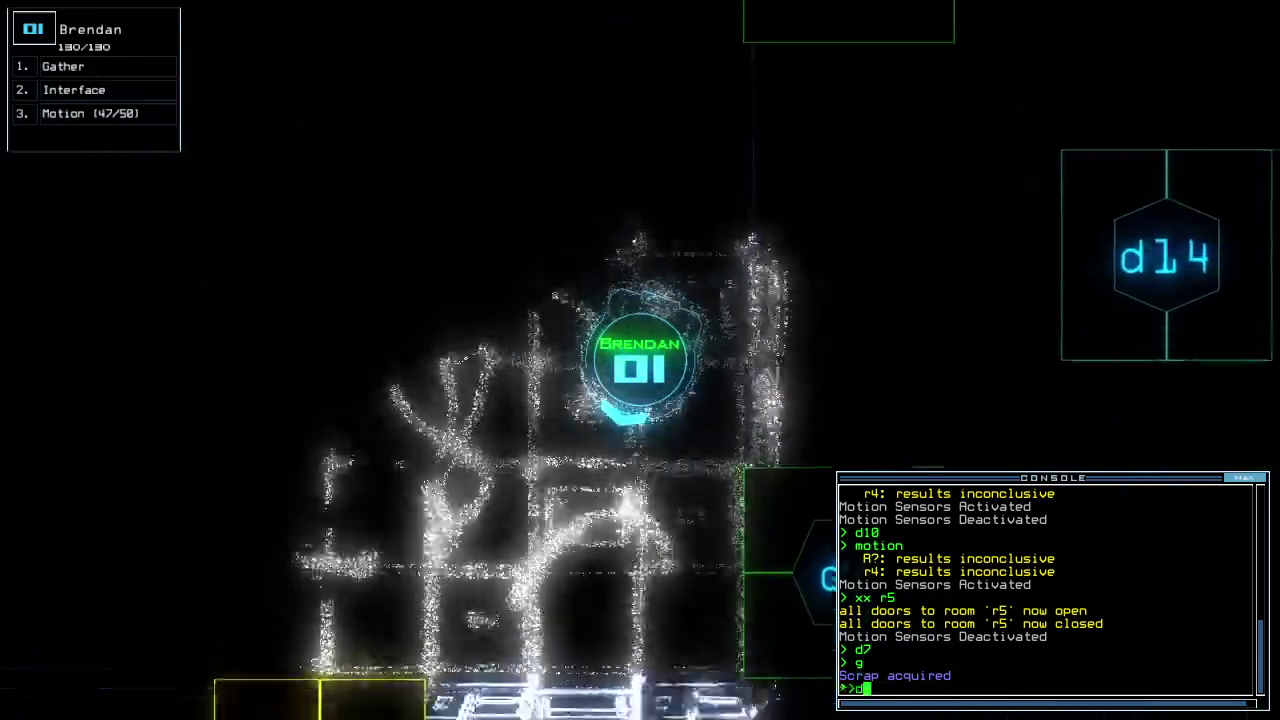
type("d8")
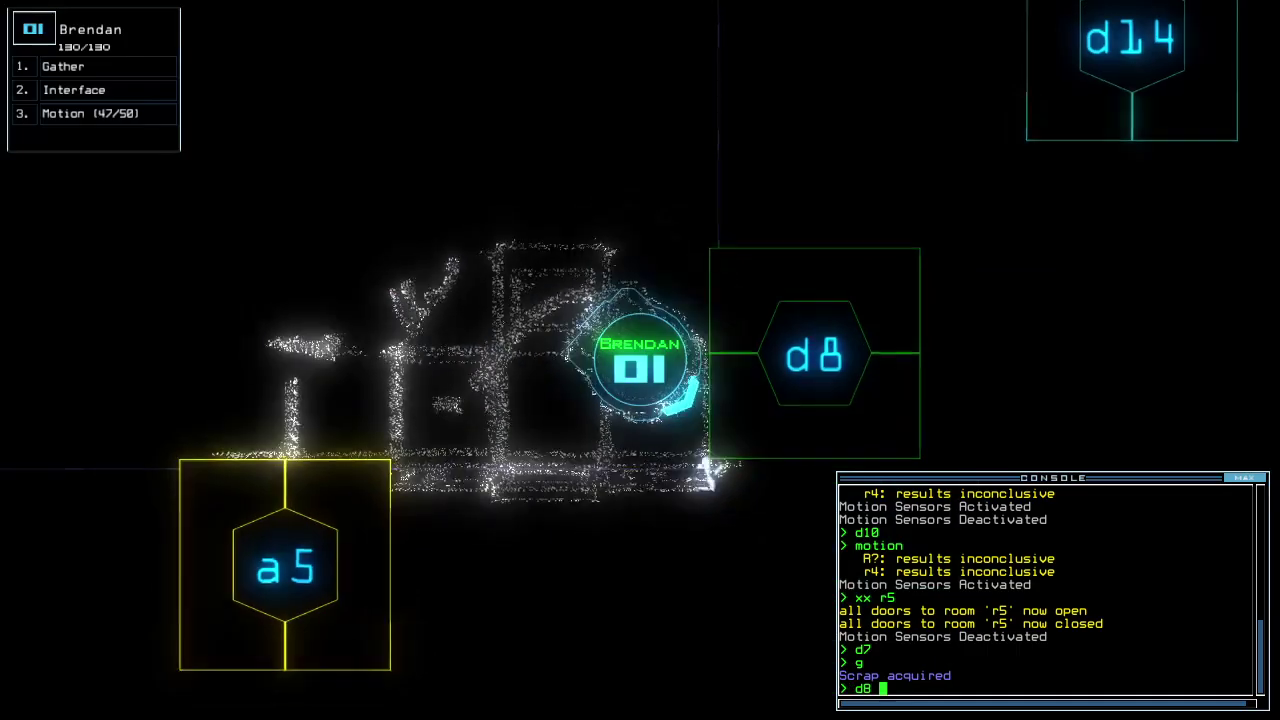
key("Return")
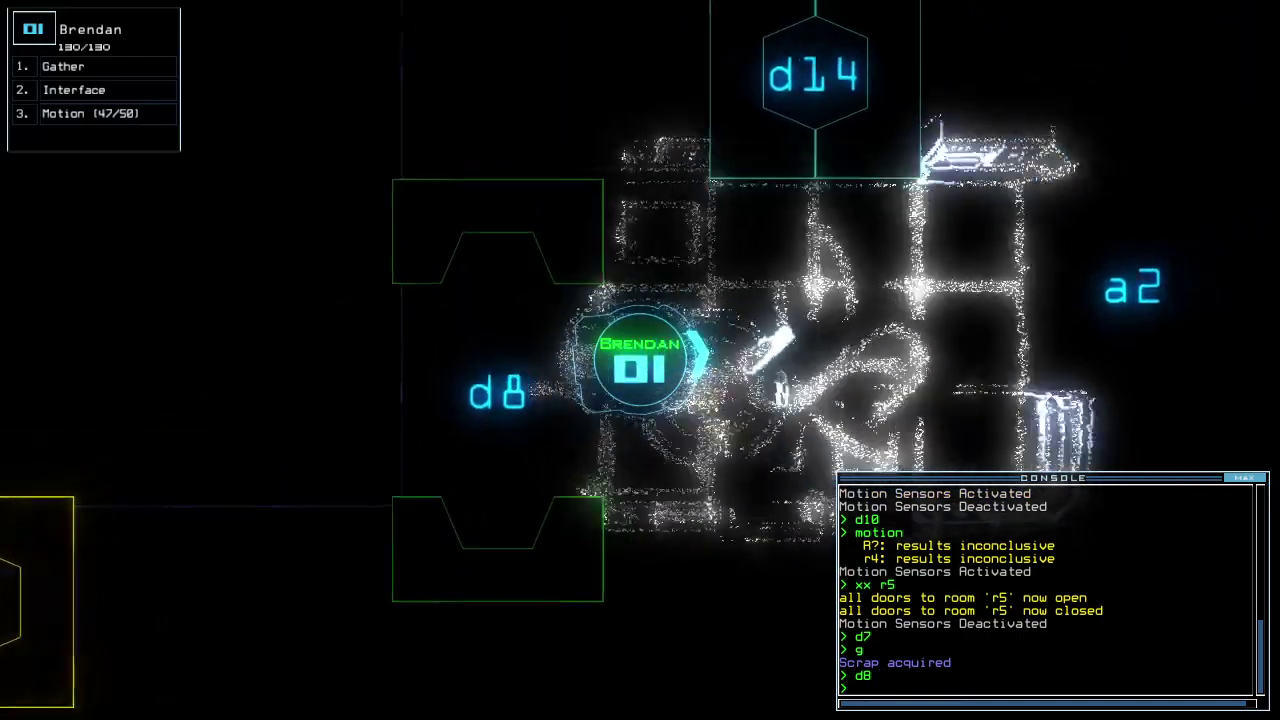
Switch off Robby's generator and move Robby to Brendan's room r7.
key("Tab")
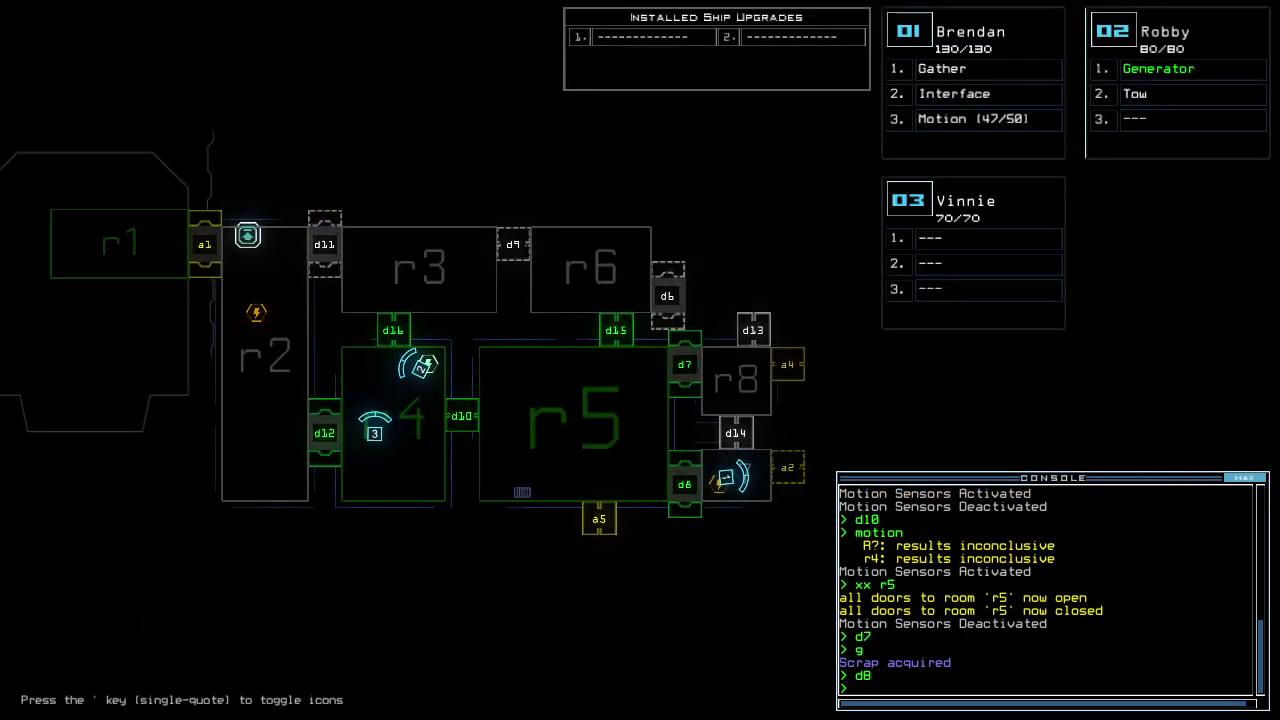
key("Tab")
key("Tab")
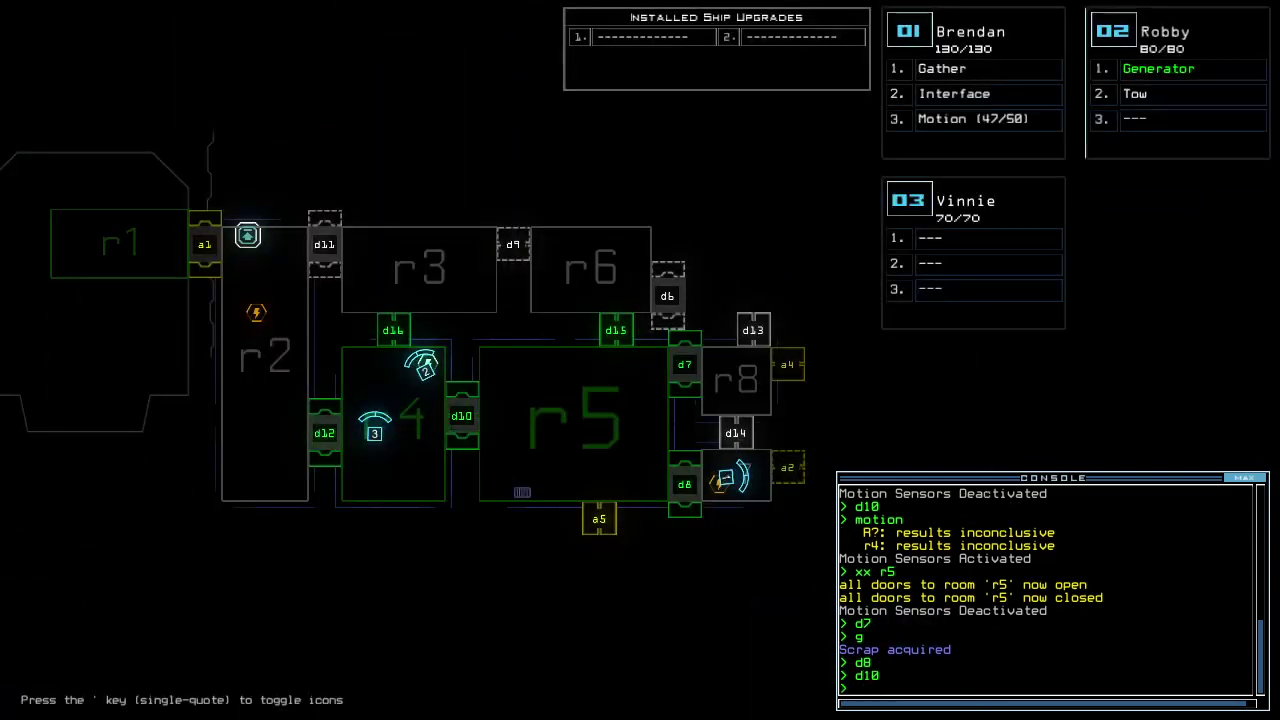
key("Tab")
type("generator")
key("Return")
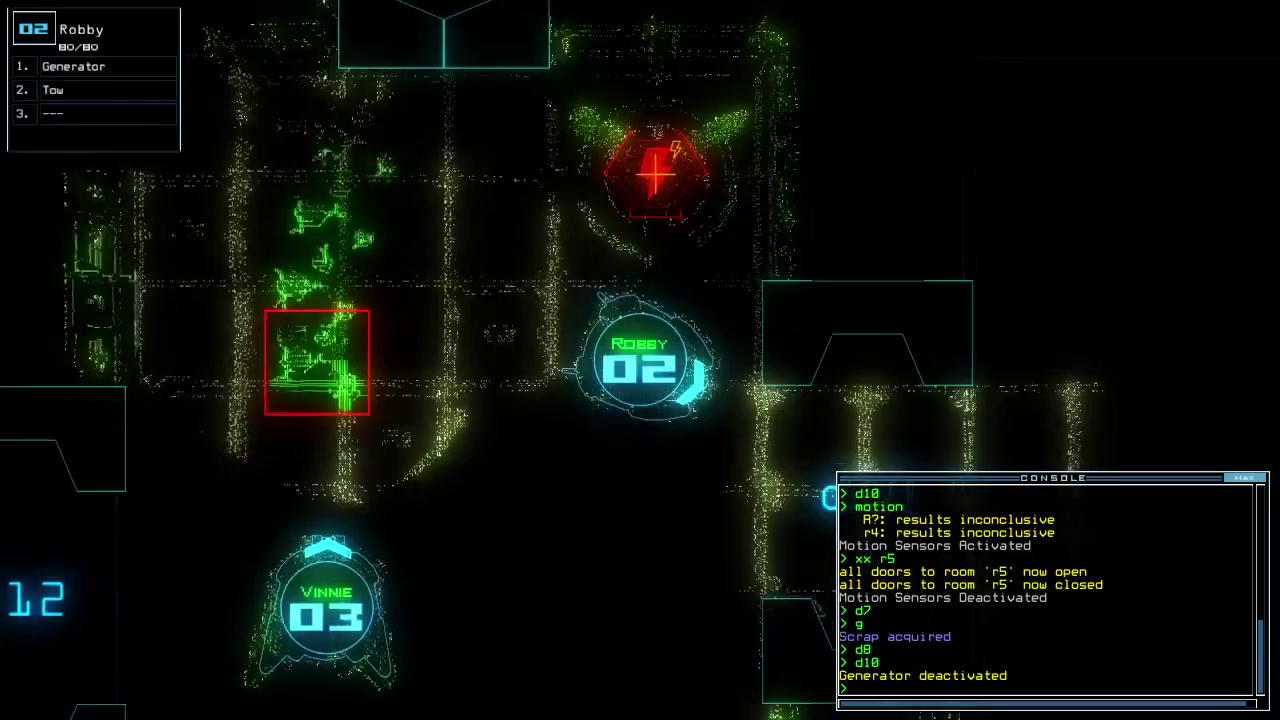
type("navigate 2 1")
key("Return")
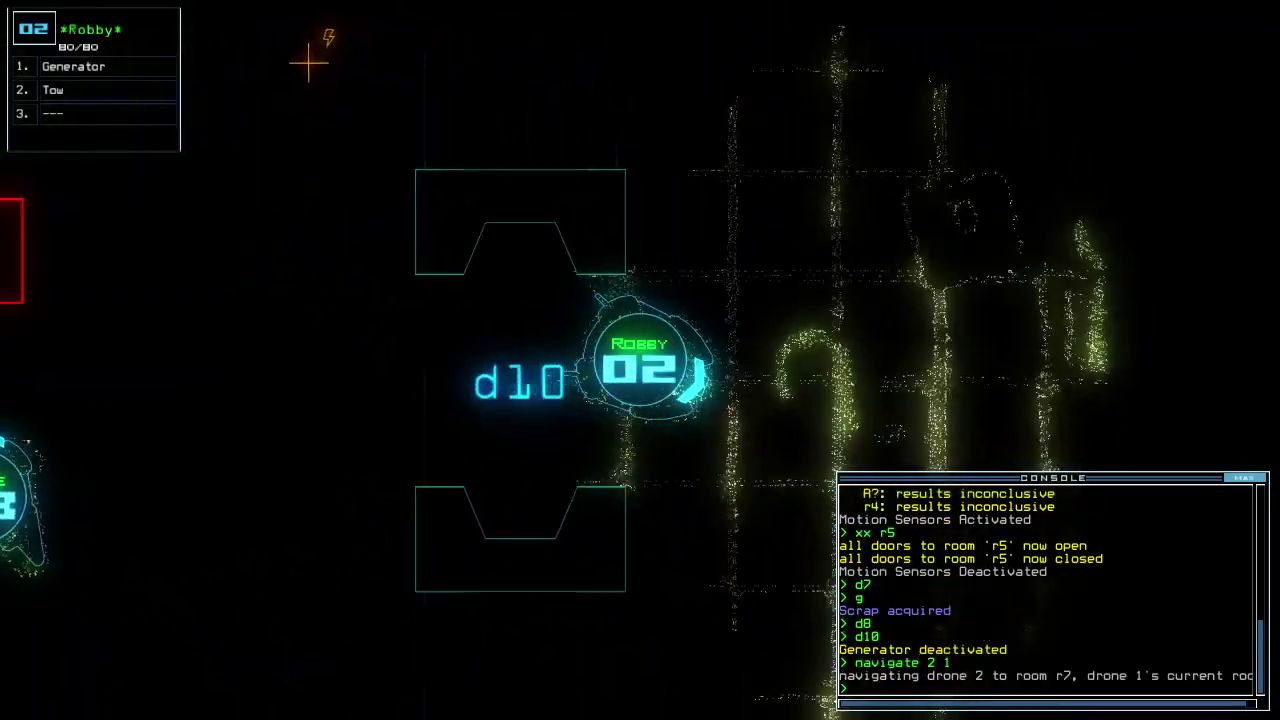
Send Vinnie back to room r1.
key("3")
key("Left")
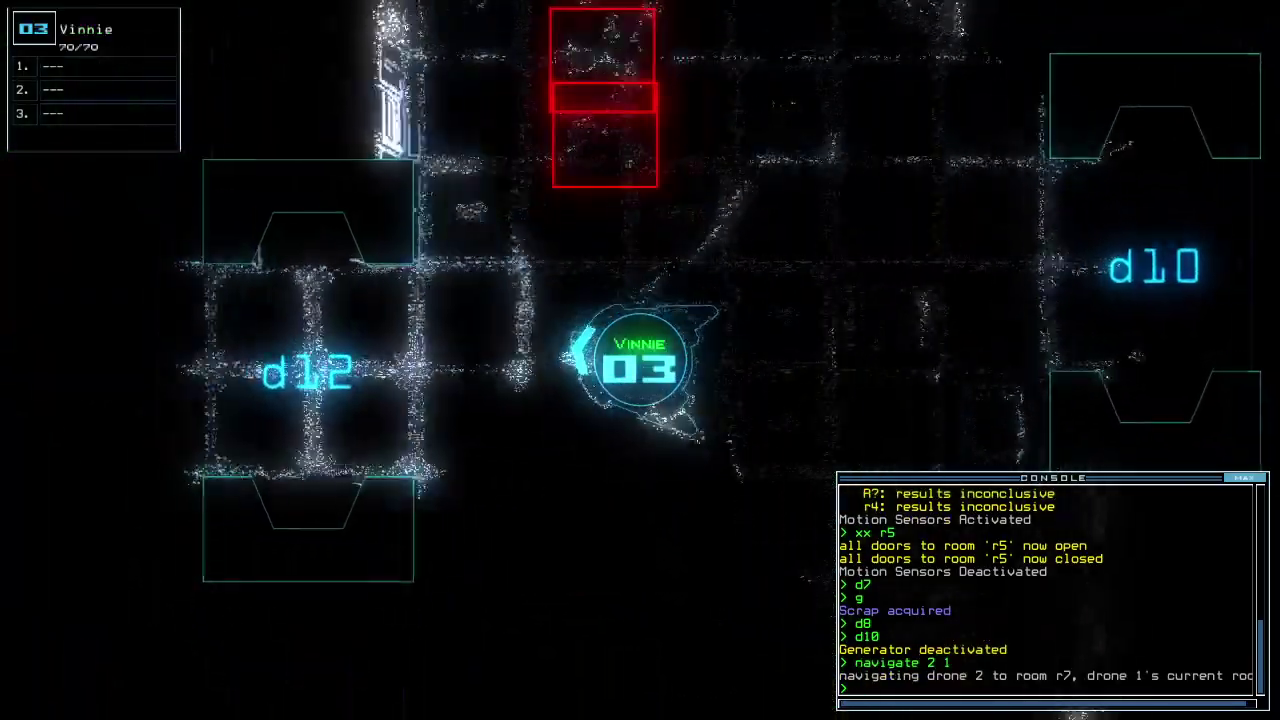
type("back")
key("Return")
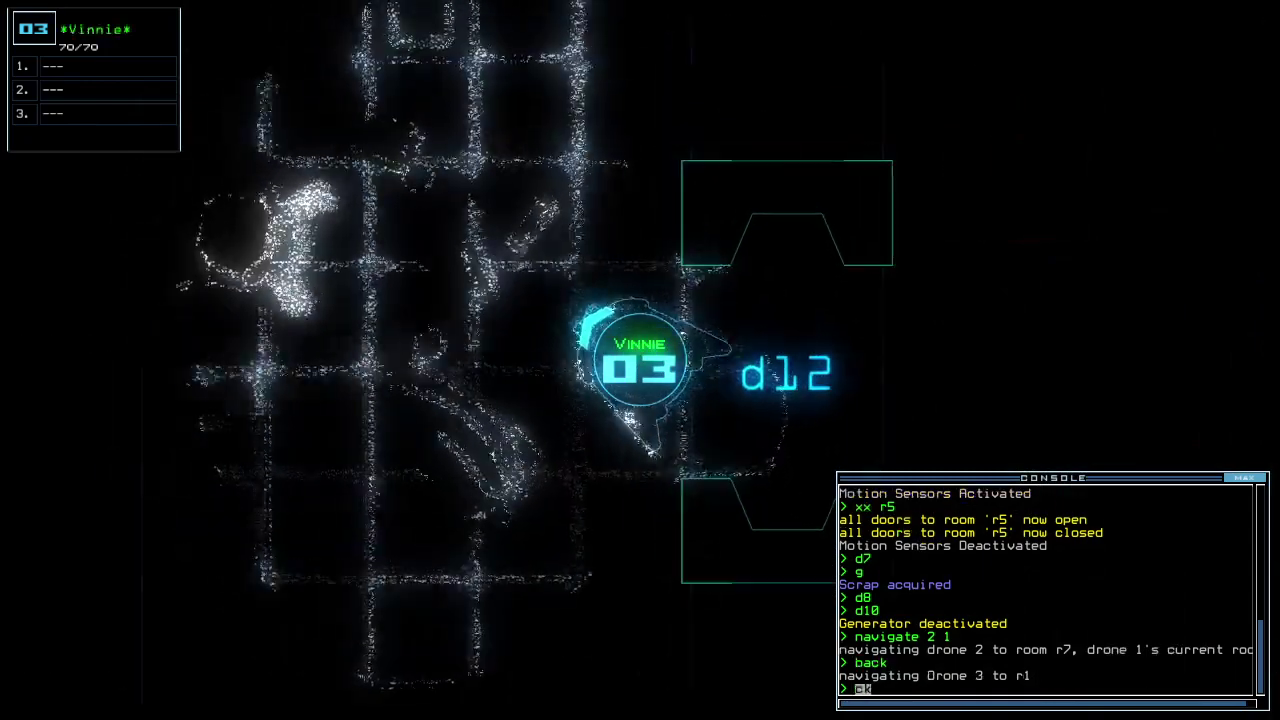
key("space")
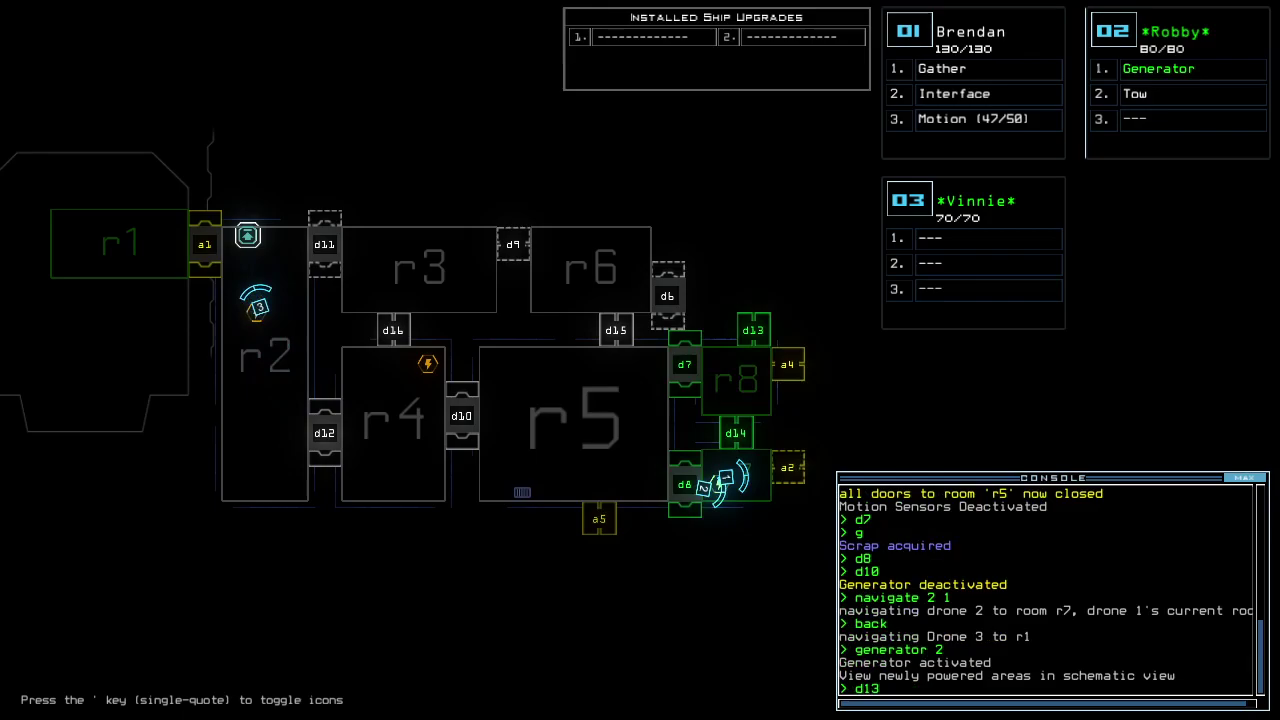
key("space")
type("back")
key("Return")
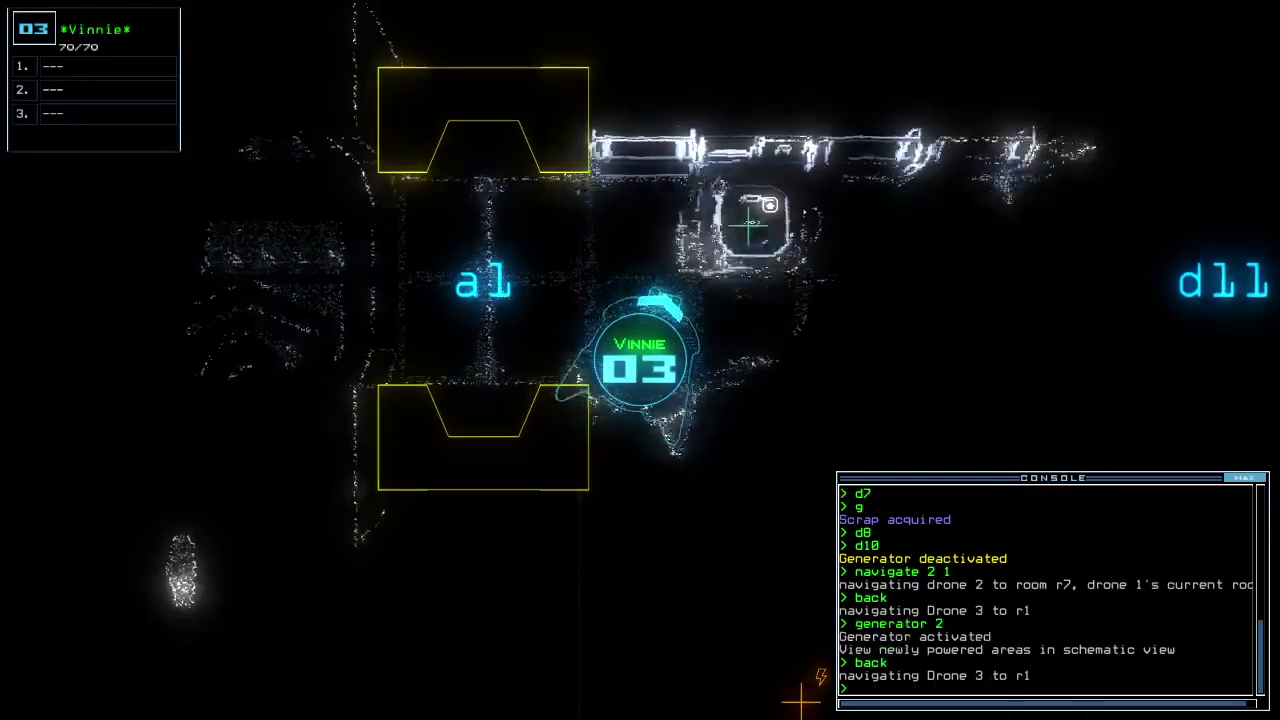
type("1d14")
Open doors d14 and d13 for Brendan, revealing room r9.
key("Return")
key("Up")
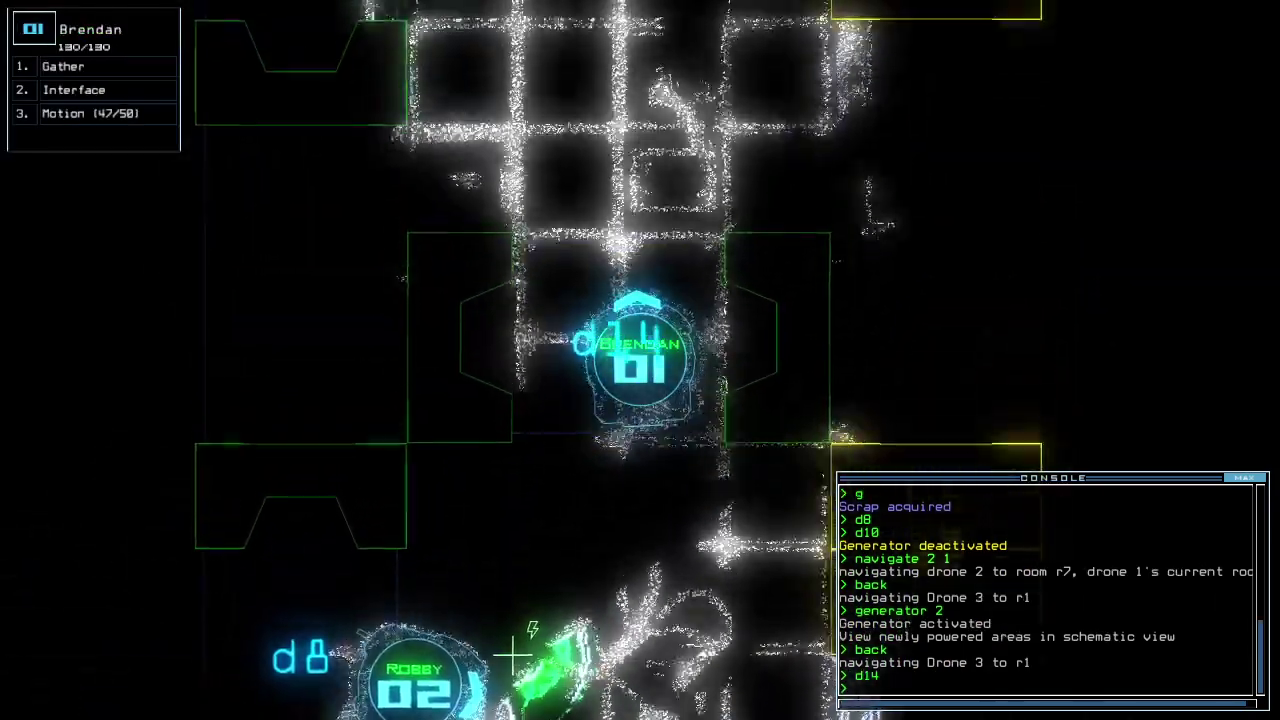
key("space")
type("motion")
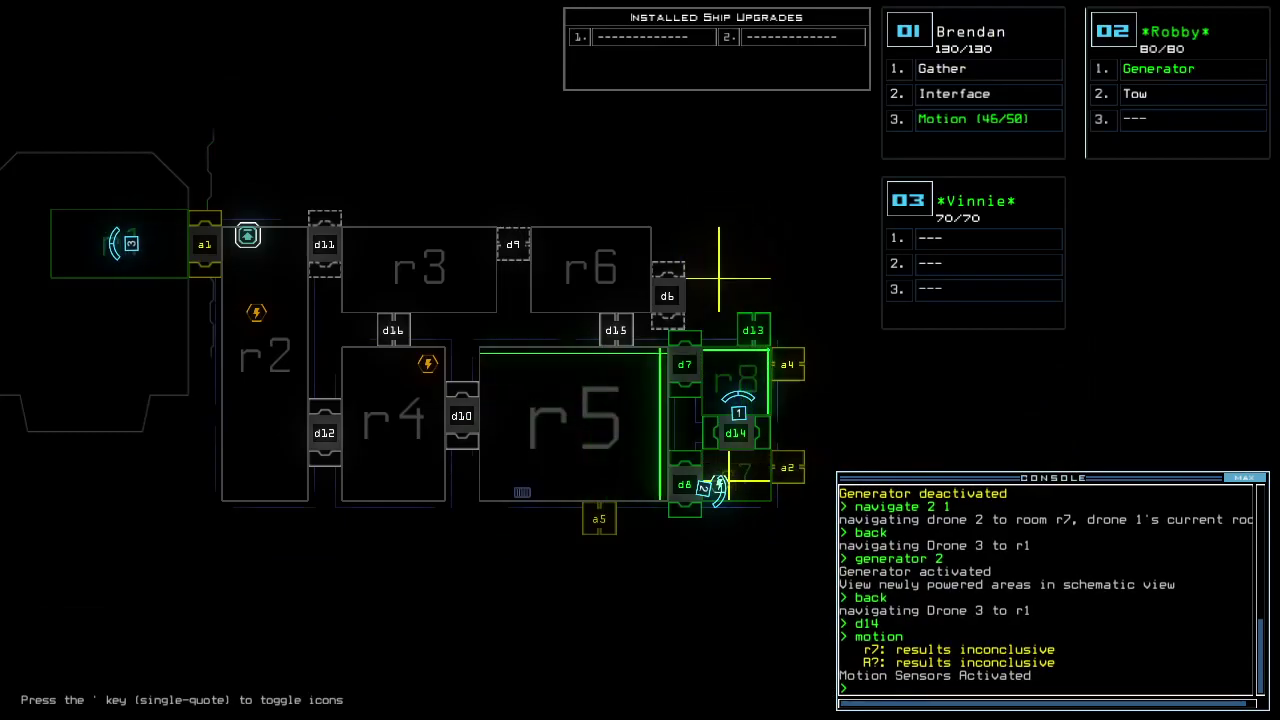
type("1d13")
key("Return")
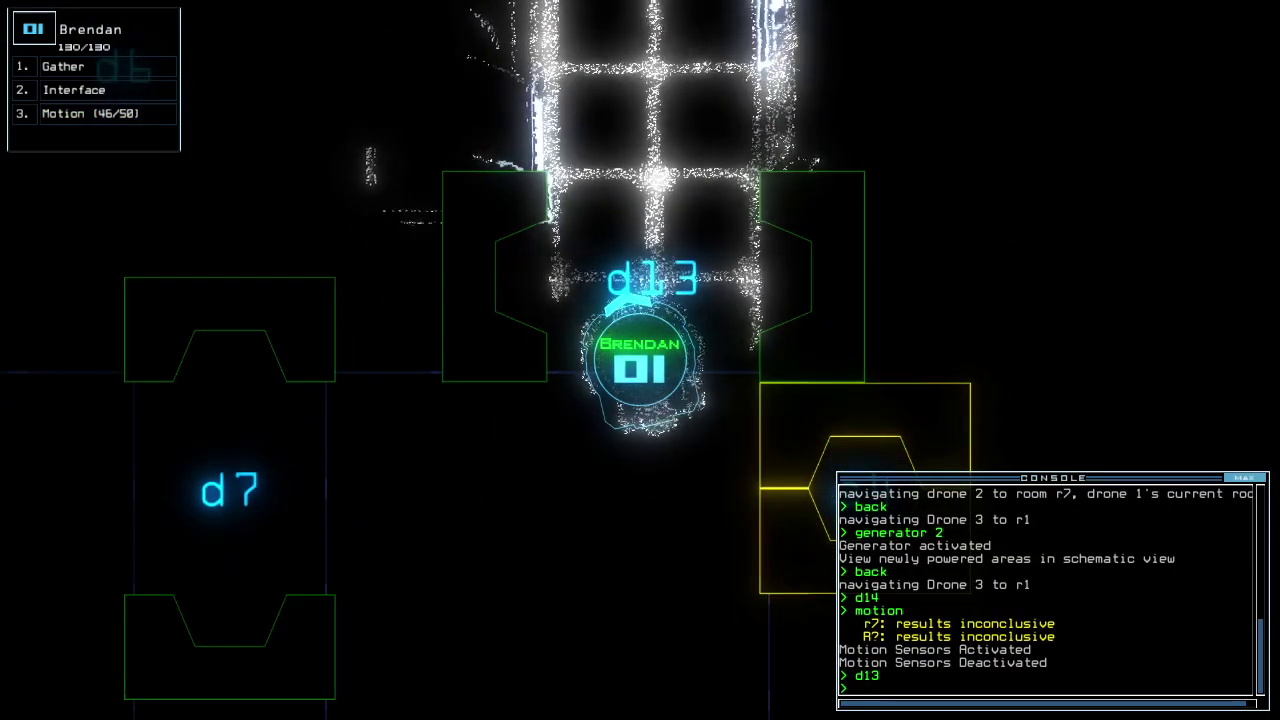
type("cccc")
Close the open doors and shut down Robby's generator.
key("Return")
key("space")
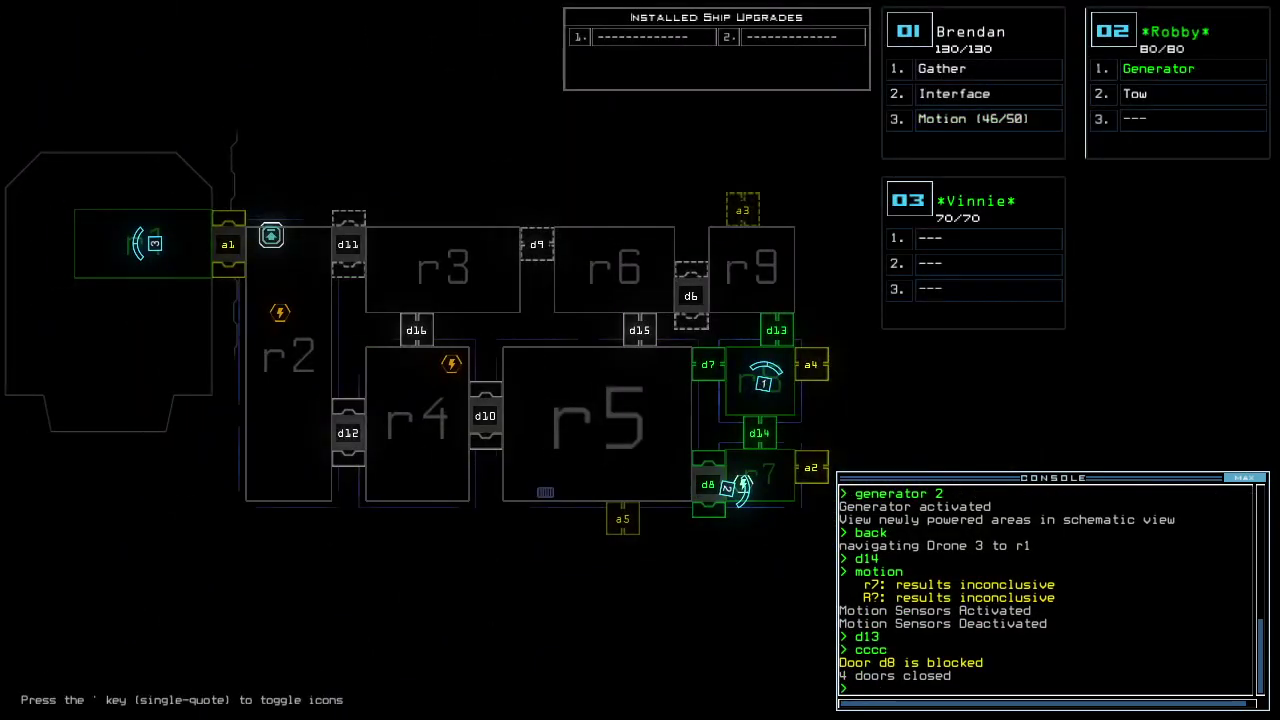
key("2")
key("space")
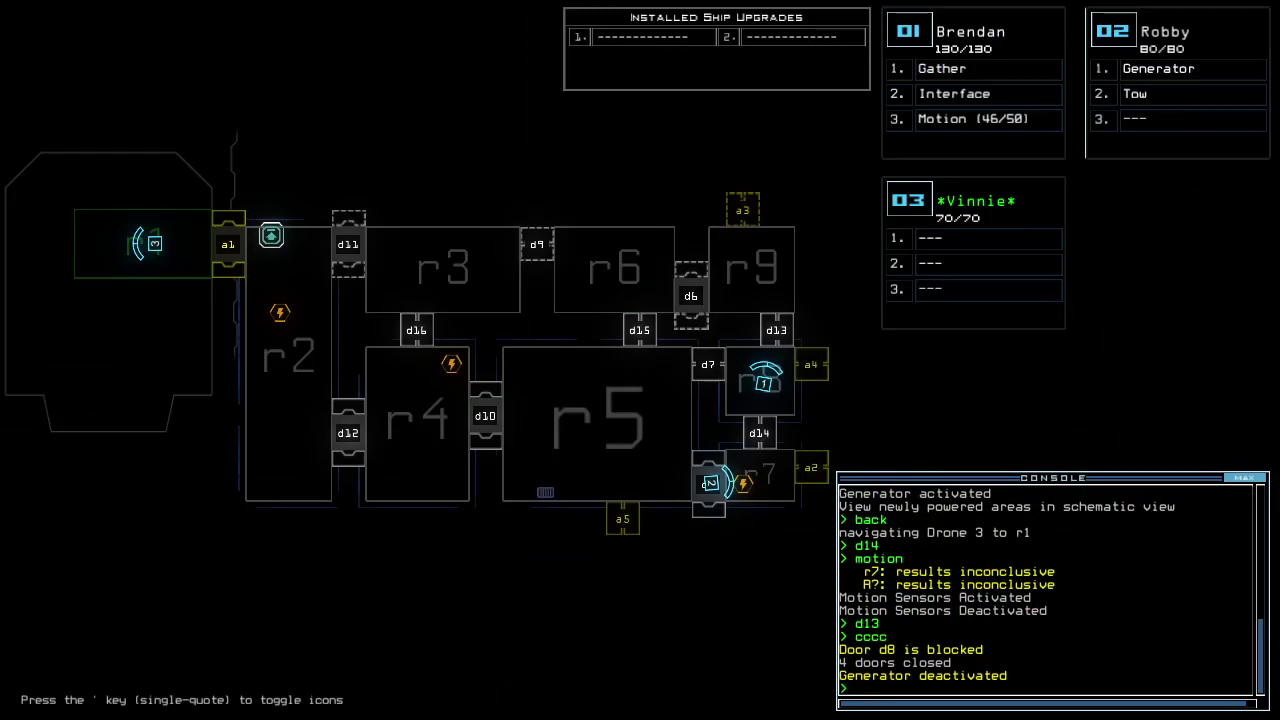
key("space")
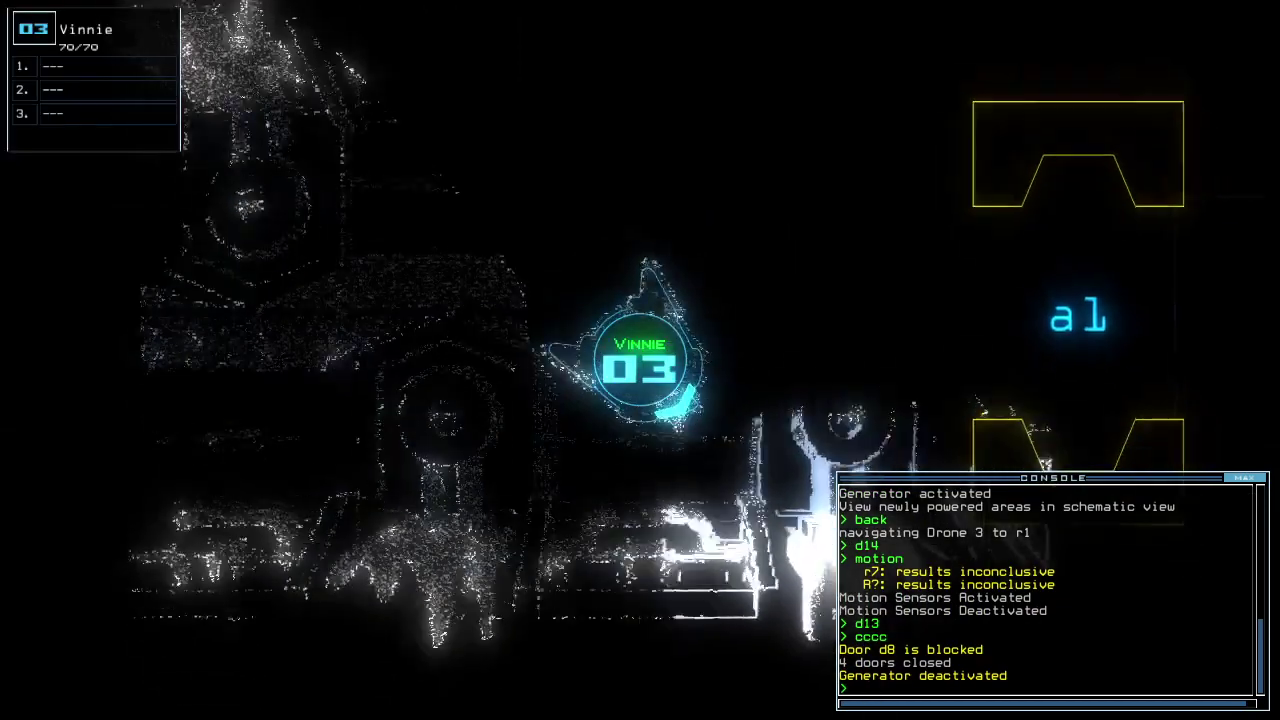
type("te")
Check the mission time (00:01:52) and restart Robby's generator to repower nearby rooms.
key("Return")
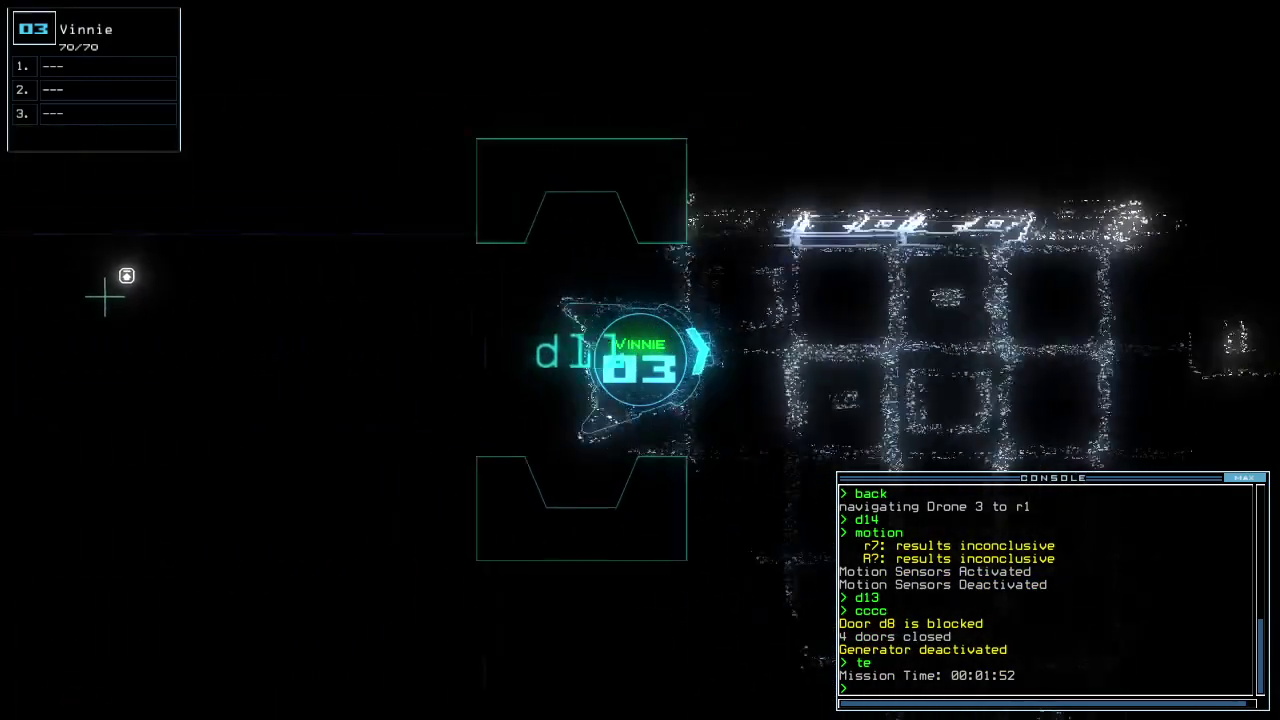
key("Escape")
key("3")
key("1")
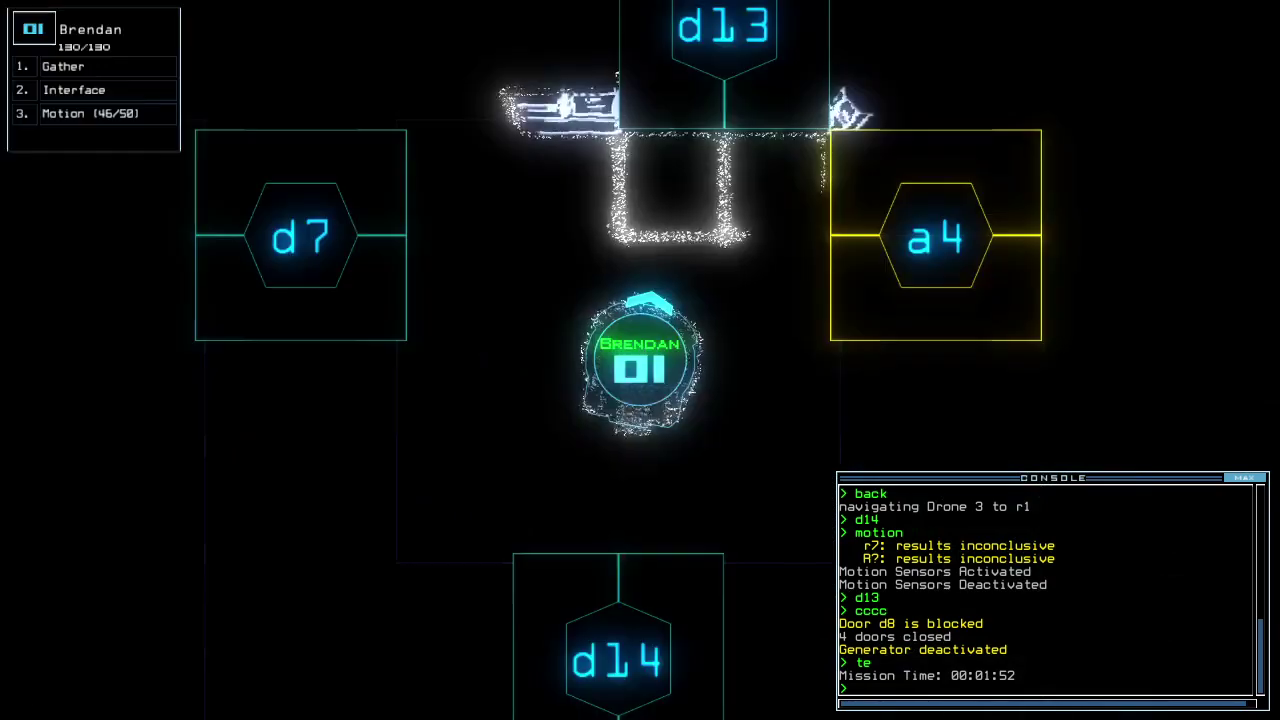
key("space")
type("2")
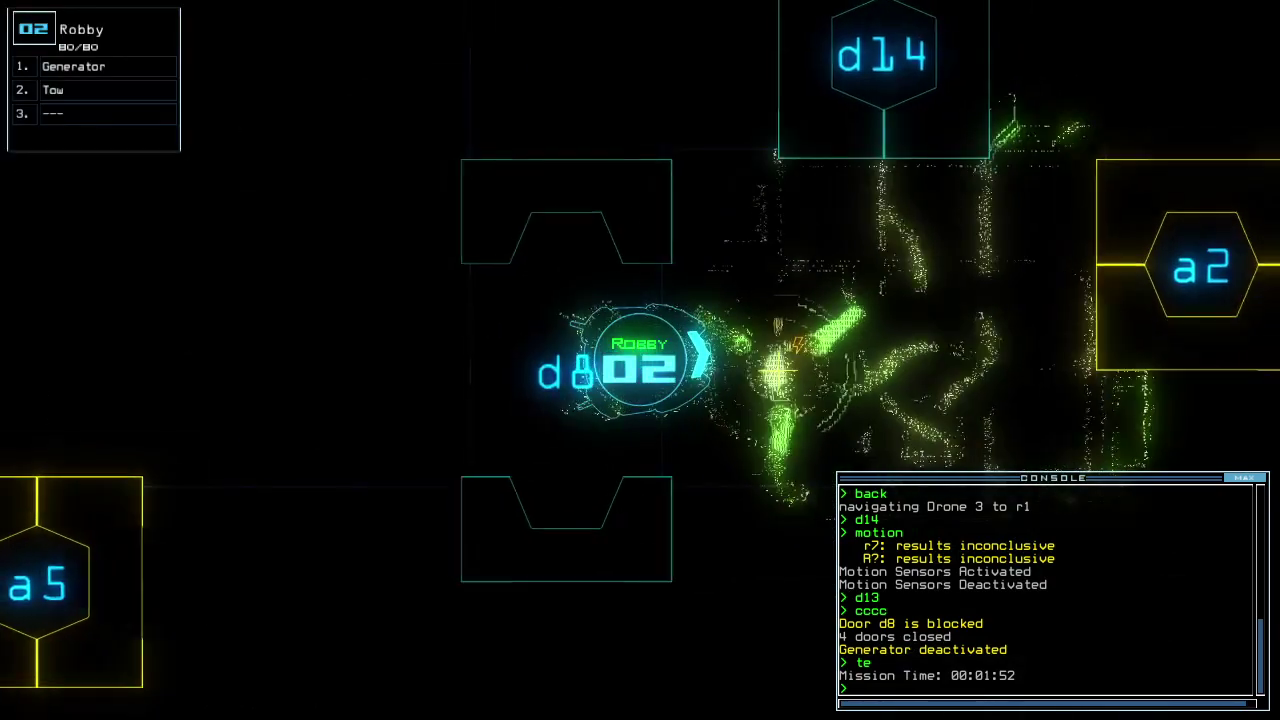
type("g")
key("Return")
key("space")
key("3")
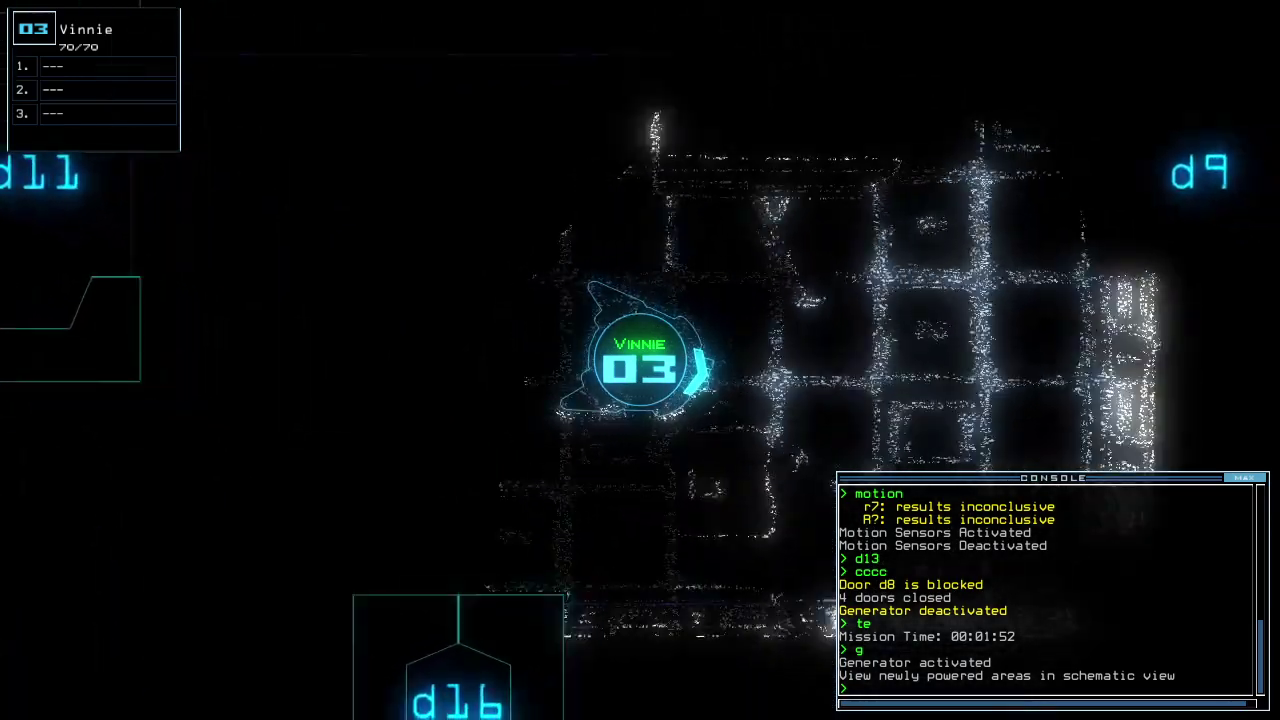
type("back")
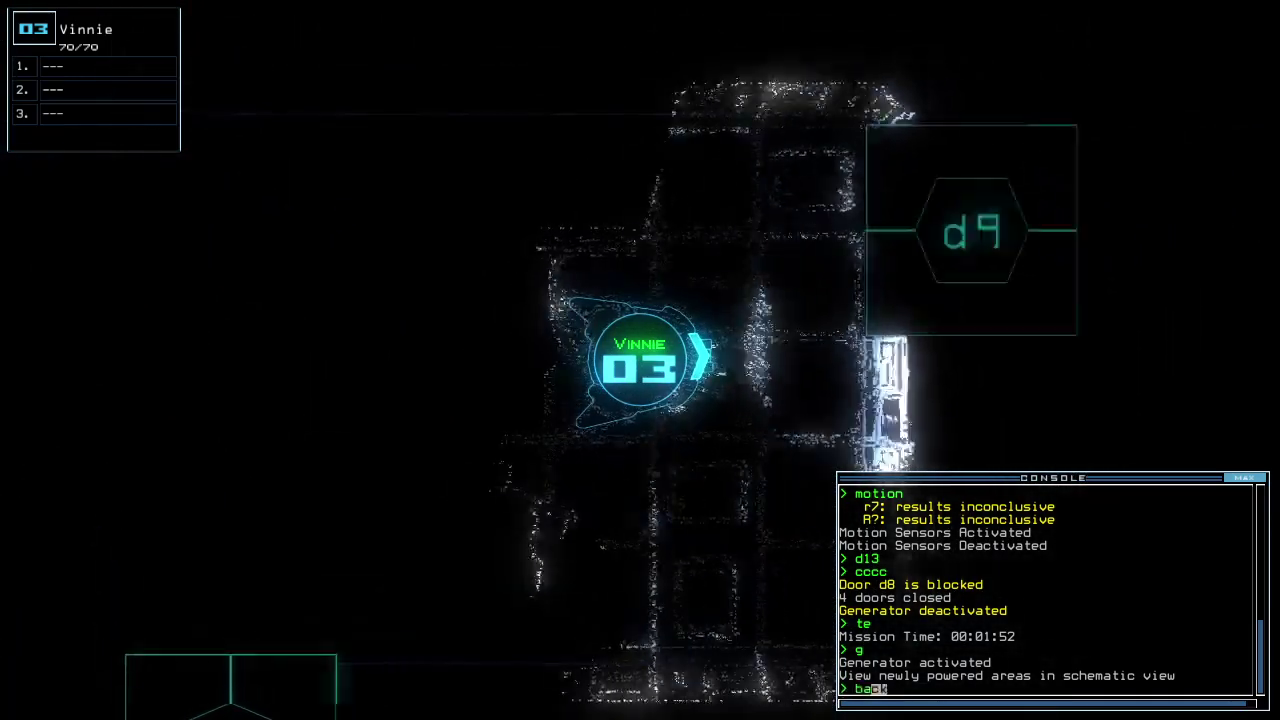
Send Vinnie toward room r1, toggle door d13 twice, and open door d7.
key("Return")
key("space")
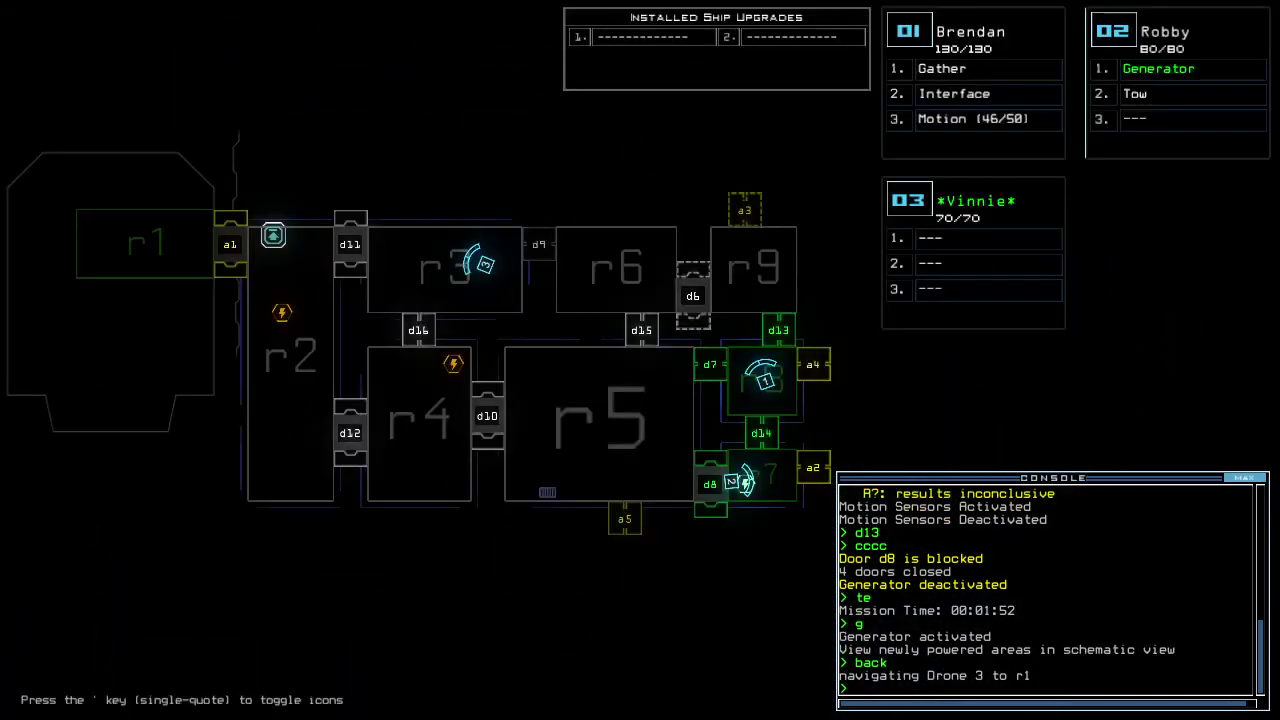
type("1")
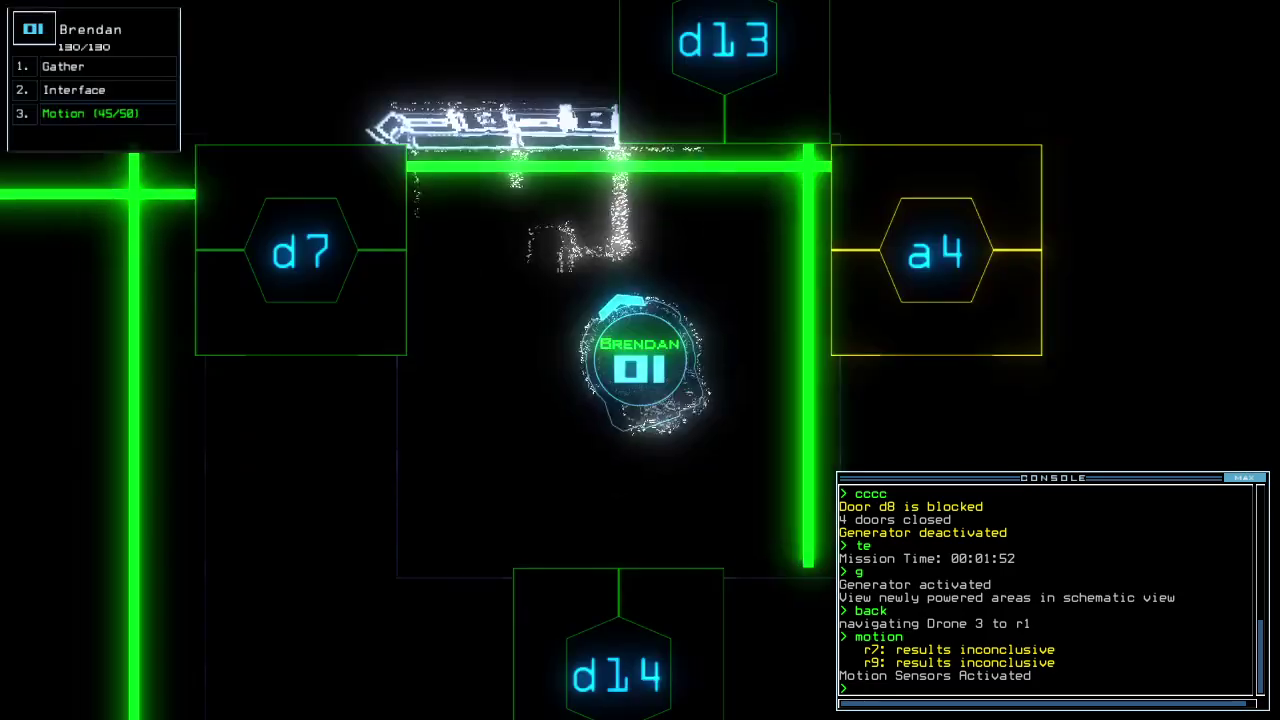
type("d13")
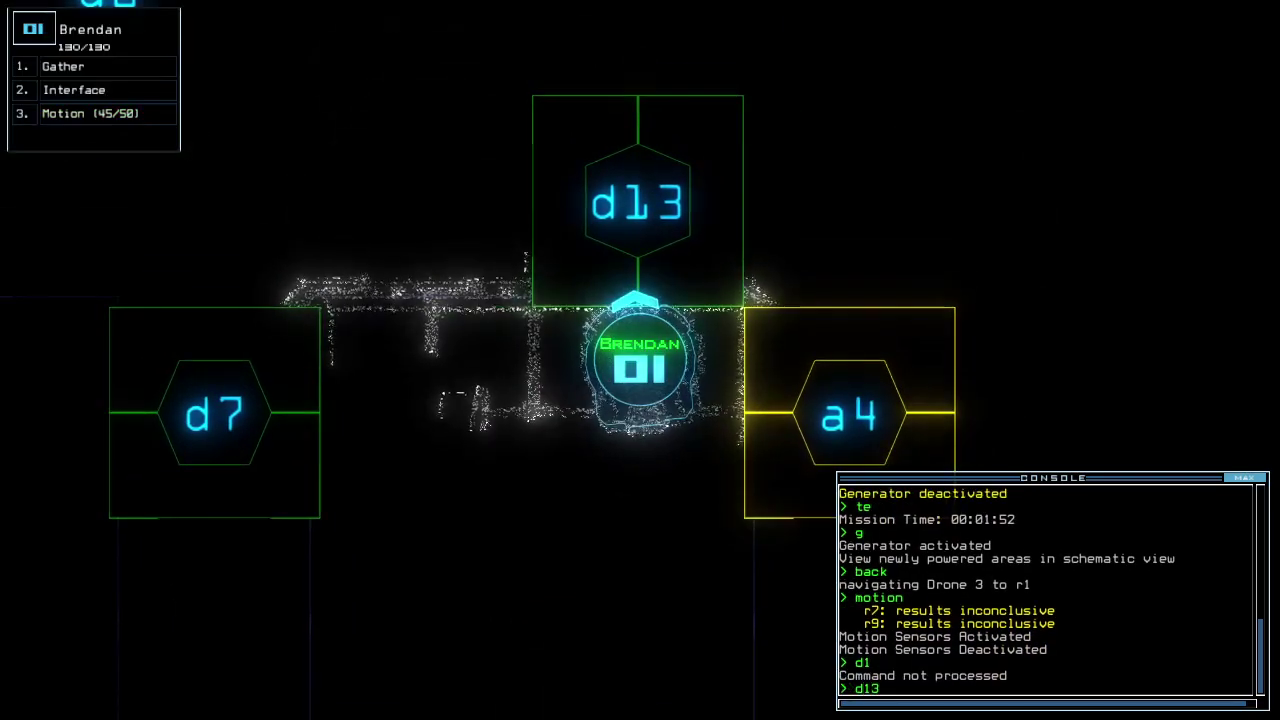
key("Return")
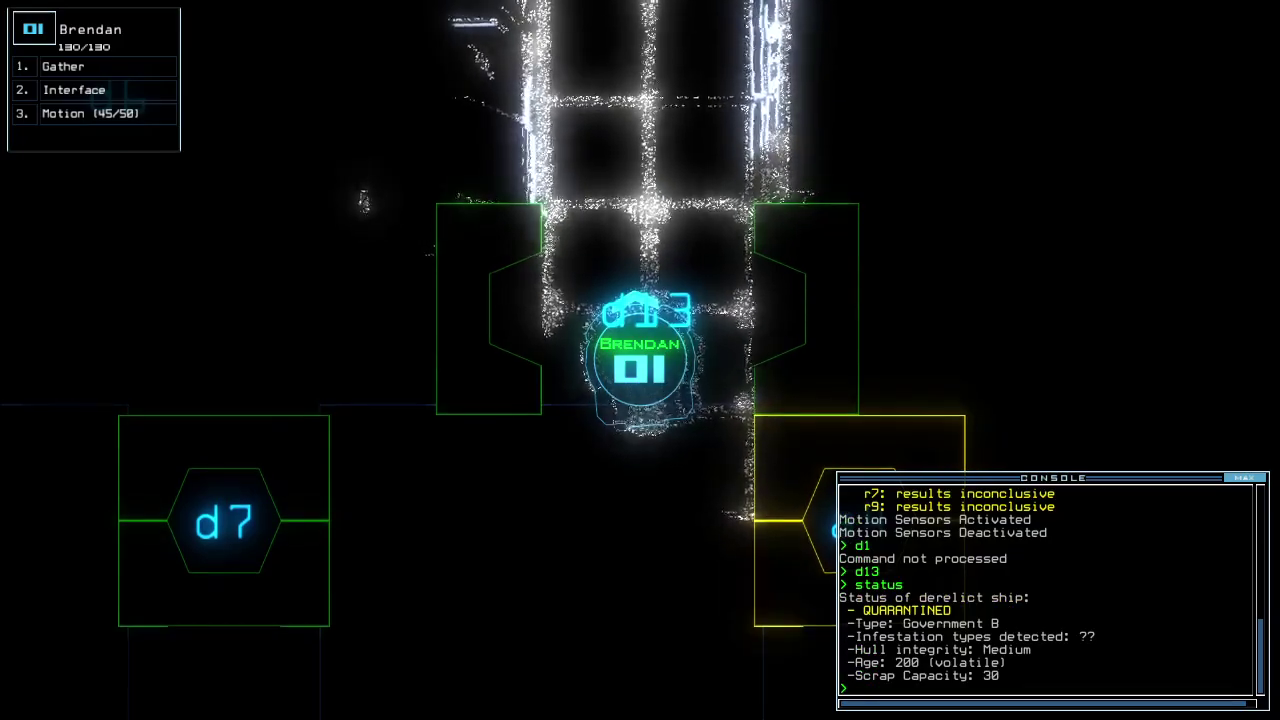
type("d13")
key("Return")
type("d")
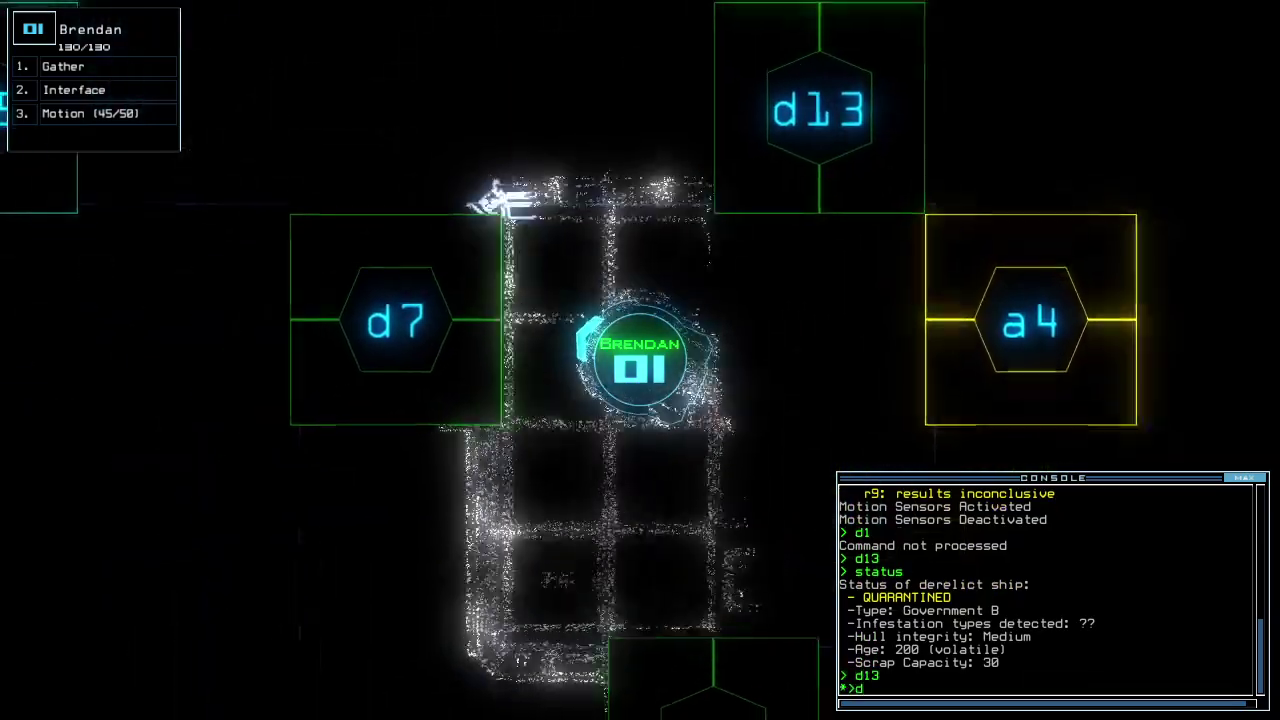
type("7")
key("Return")
key("space")
type("m")
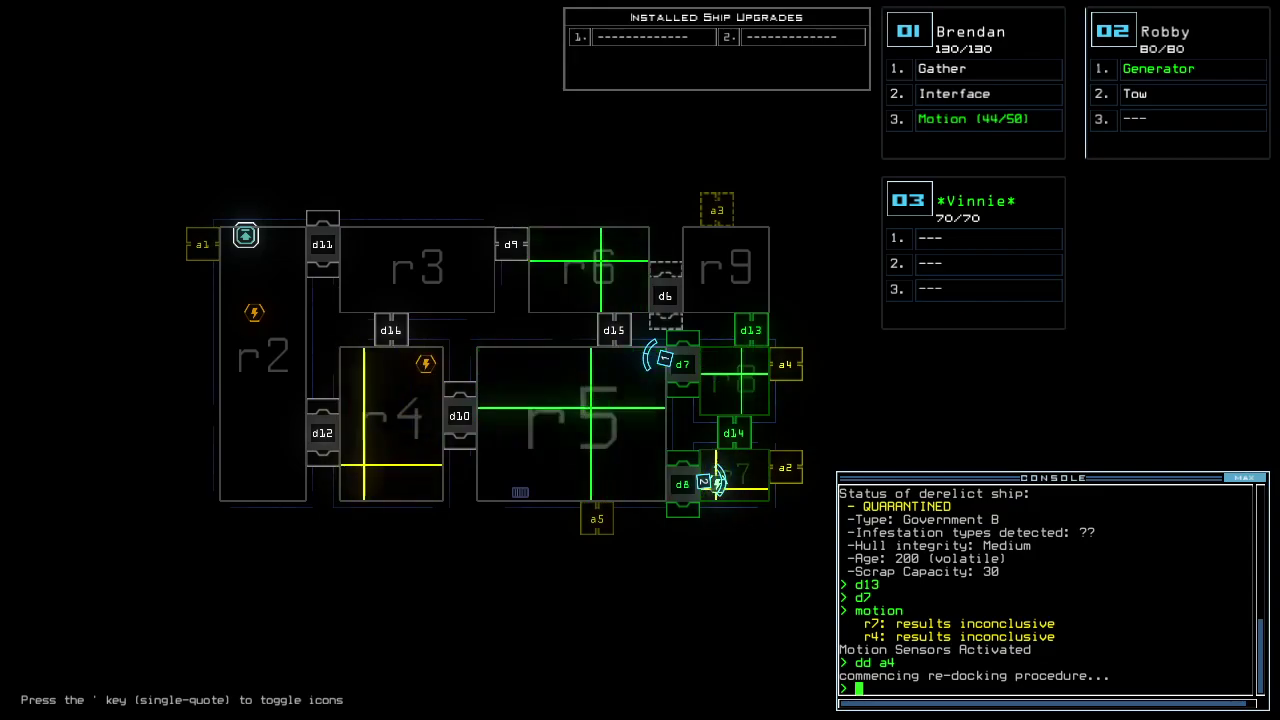
type("33")
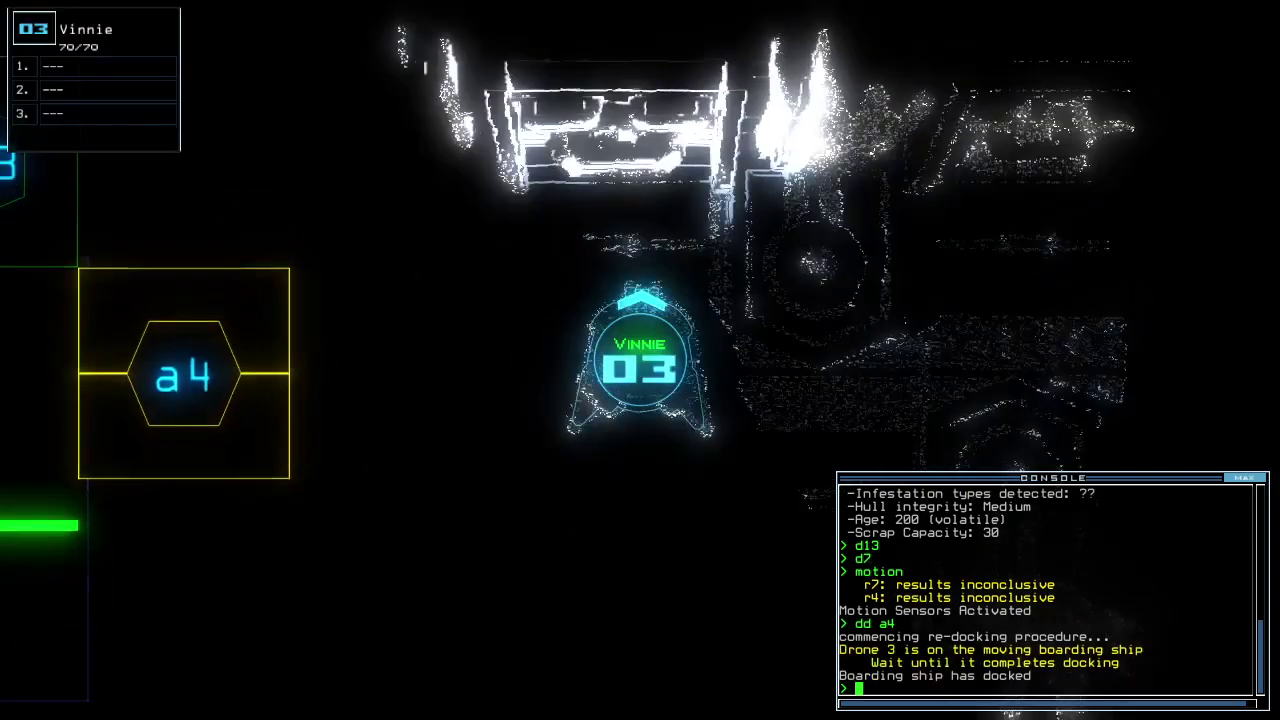
type("arr")
Open all doors to r1, give Vinnie Brendan's Gather and Interface upgrades, and toggle d13.
key("Return")
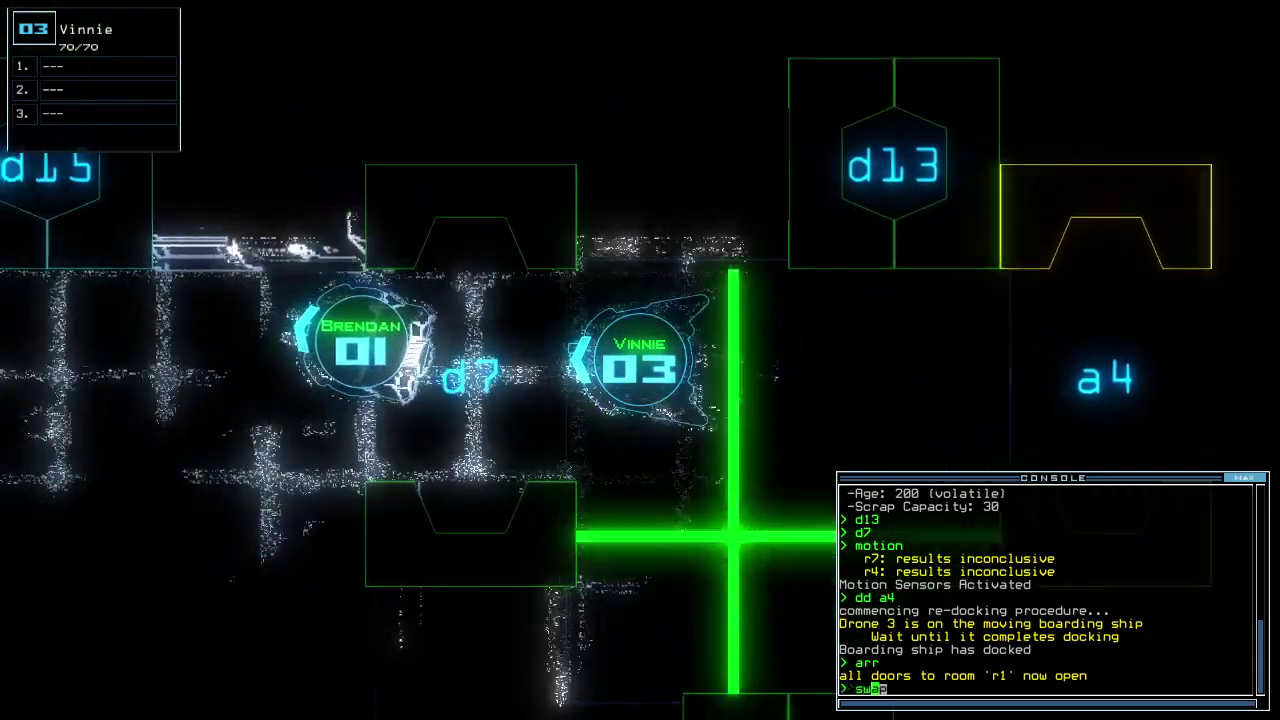
type("swap")
key("Return")
key("Return")
key("Return")
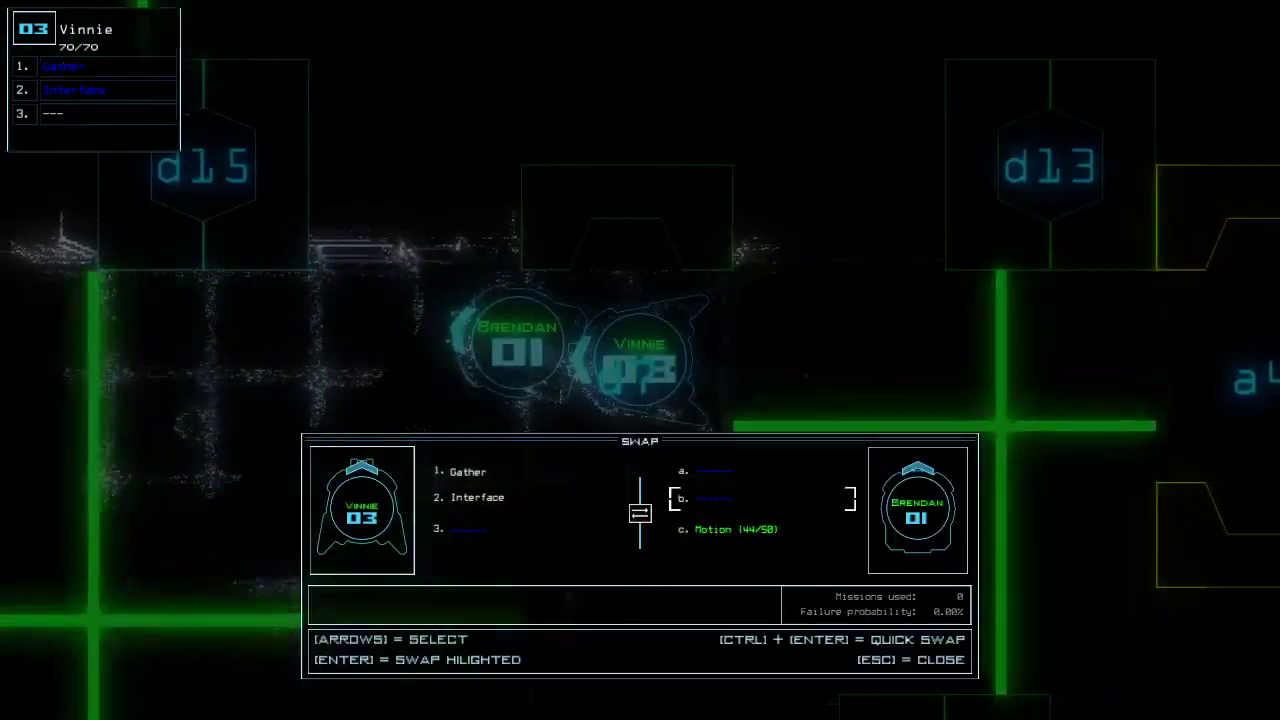
key("Escape")
type("d13")
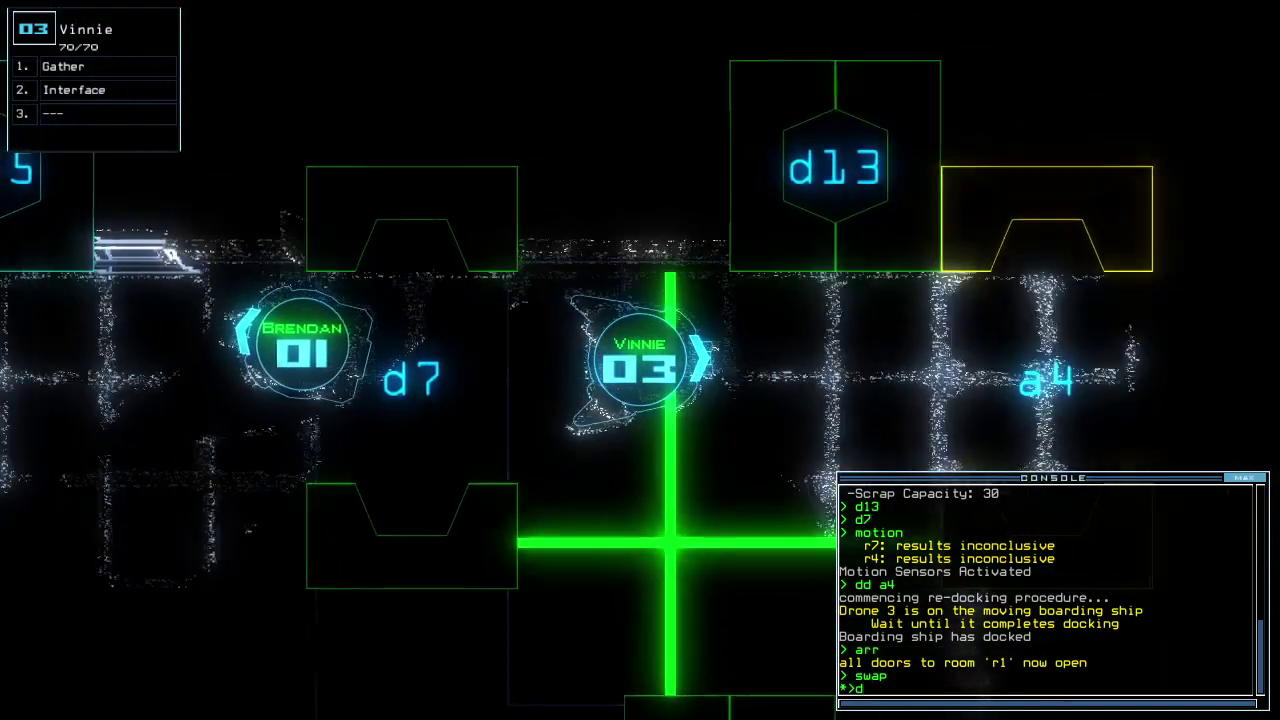
key("Return")
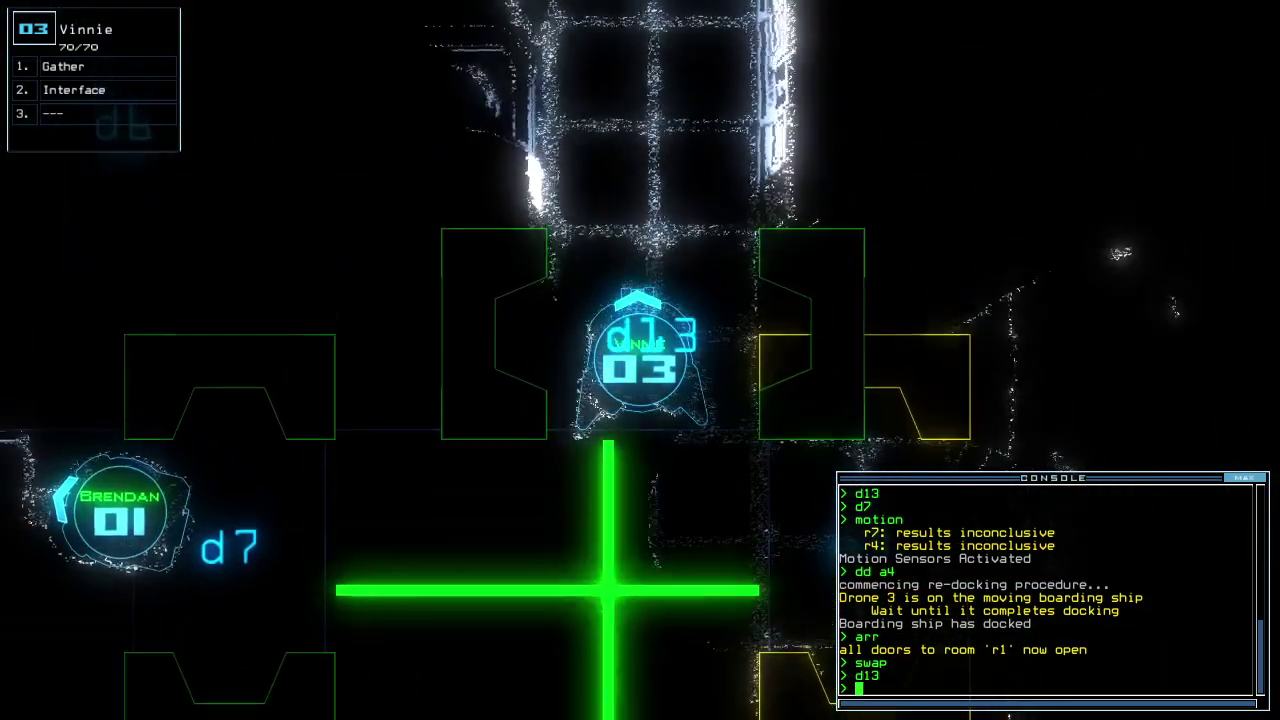
Have Vinnie gather scrap, then attempt a fuel gather, which yields none.
key("Tab")
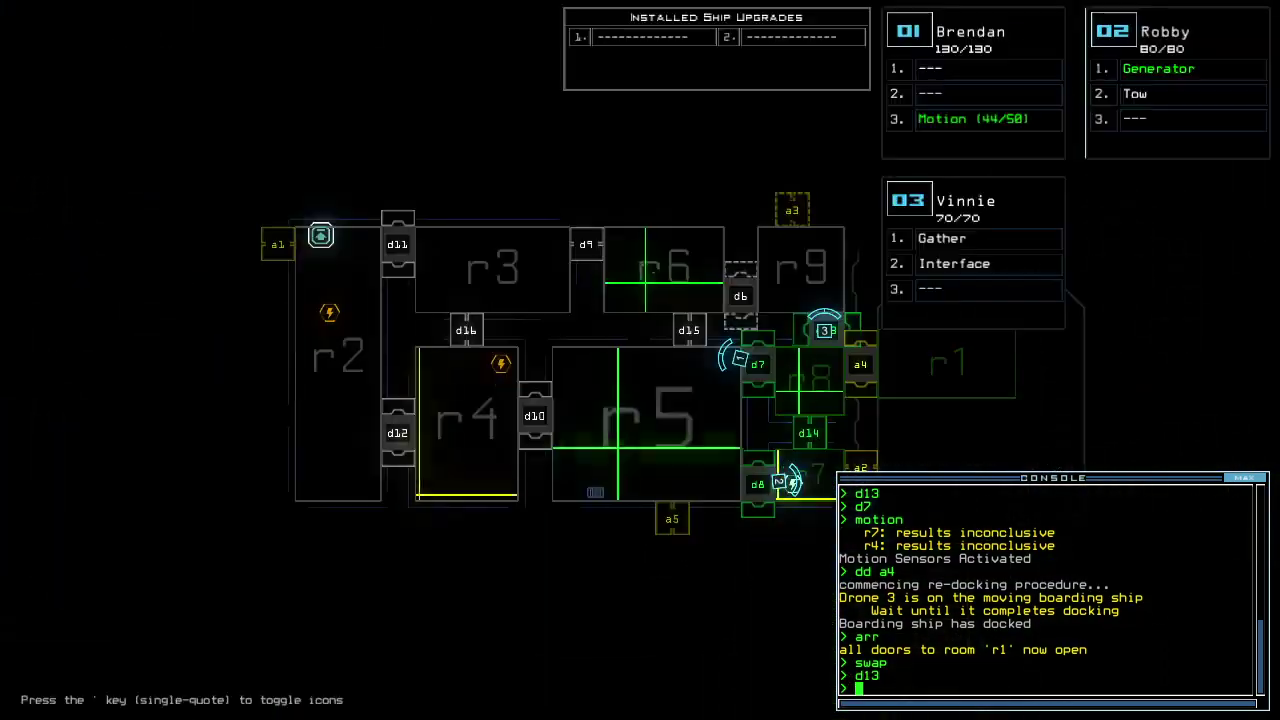
key("Tab")
scroll(626, 537, "down", 3)
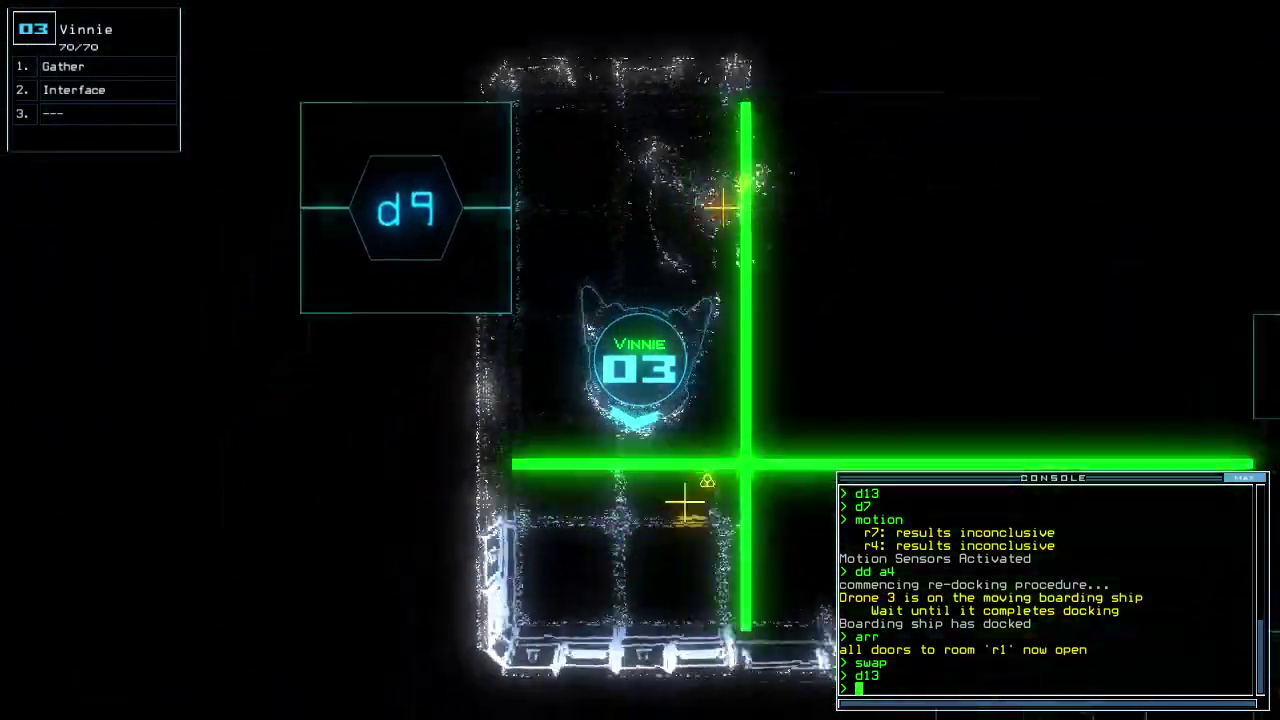
type("g")
key("Return")
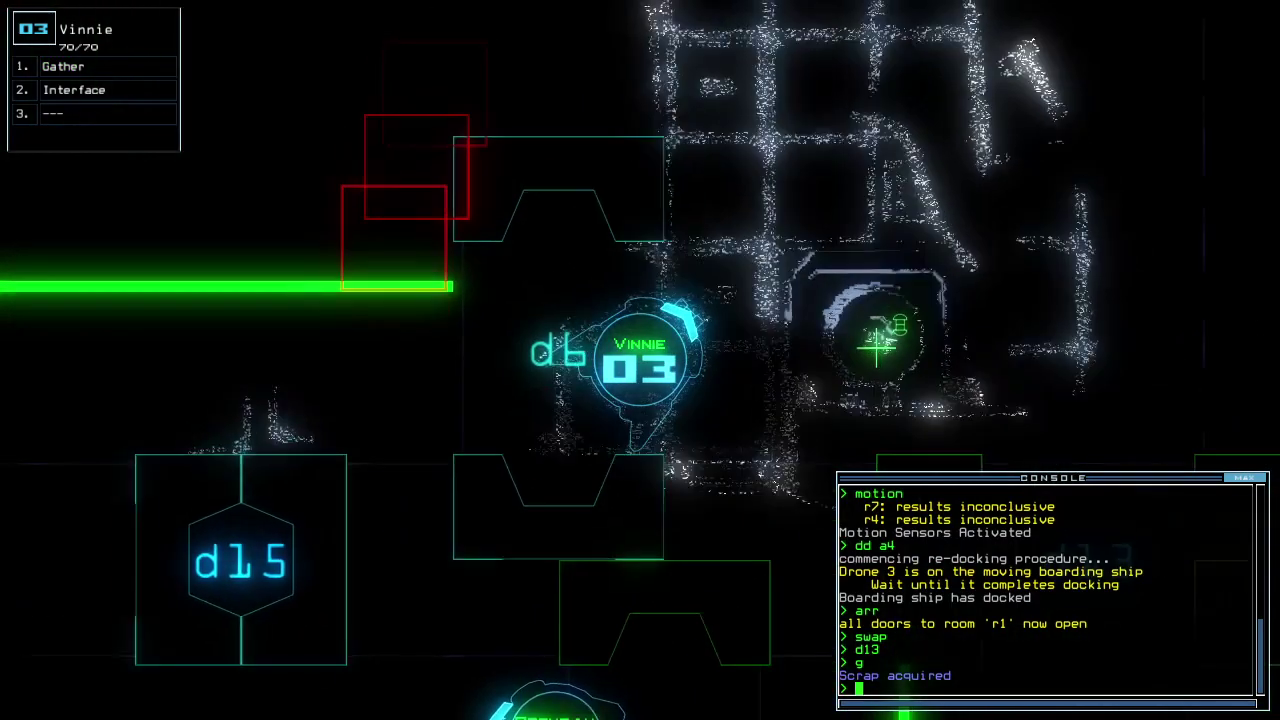
type("g")
key("Return")
Recall drones 1 and 2 to room r1 and toggle door d14.
key("space")
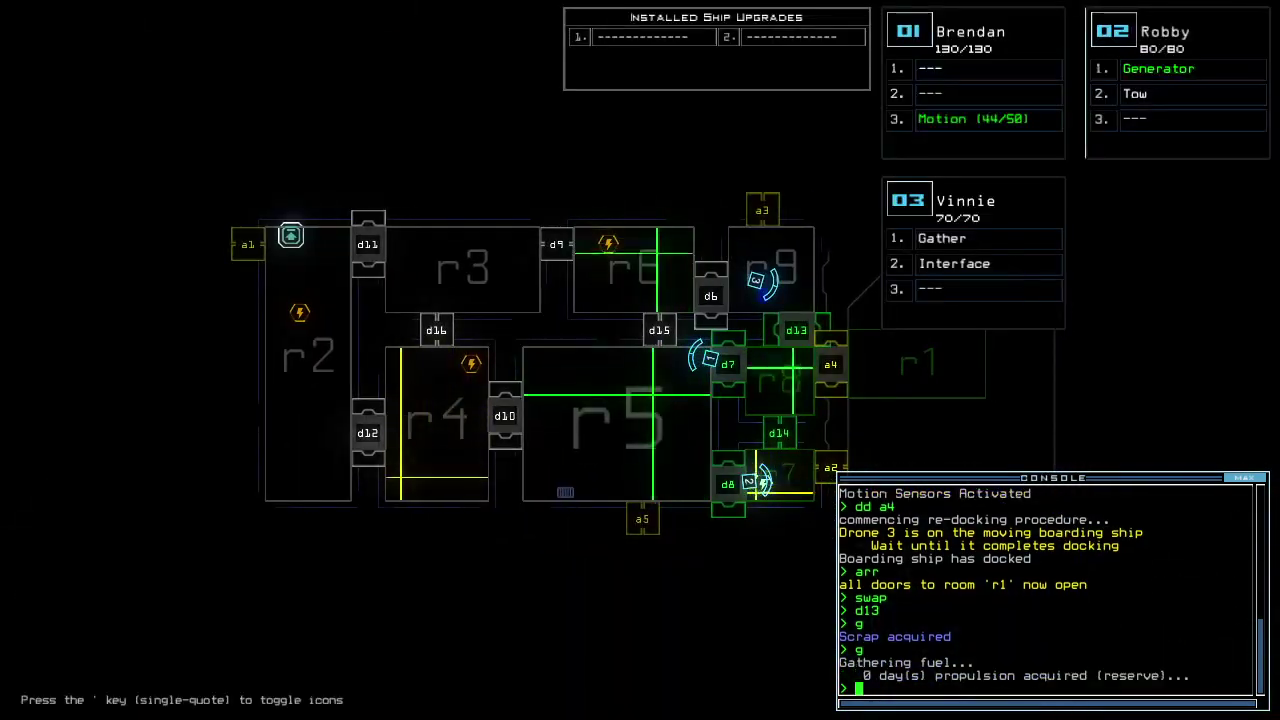
key("space")
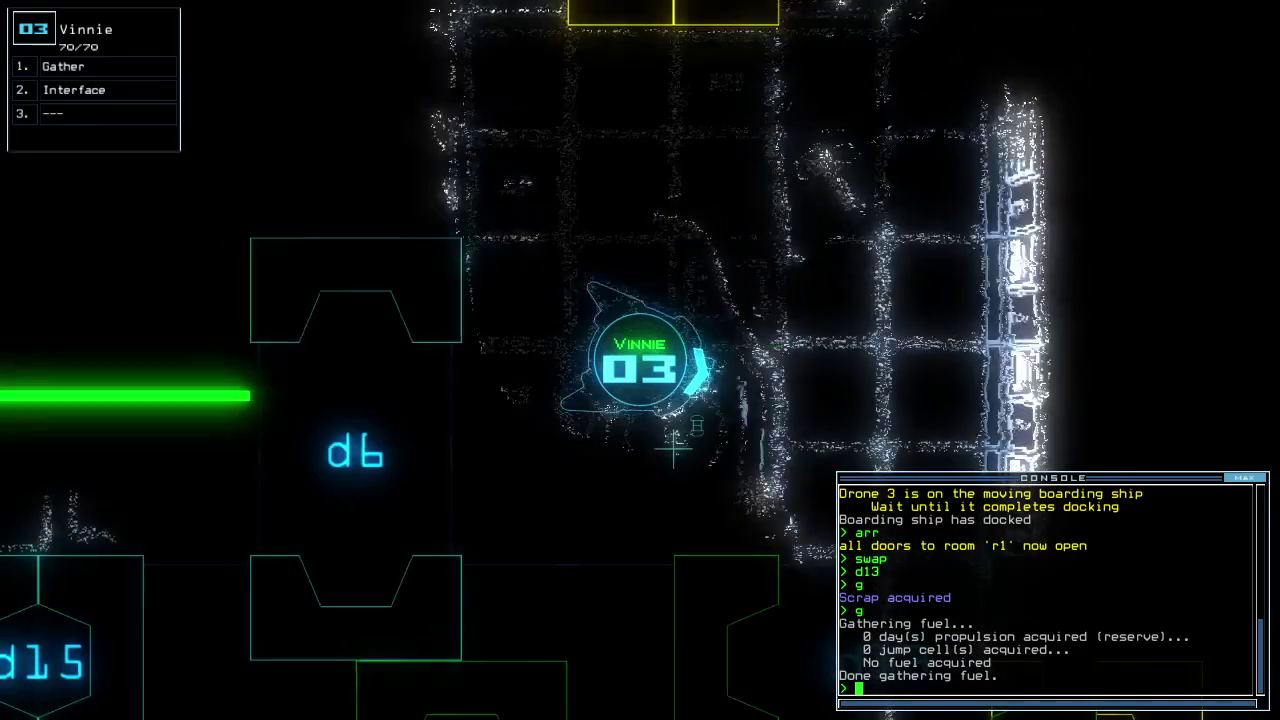
key("Down")
key("Down")
key("Down")
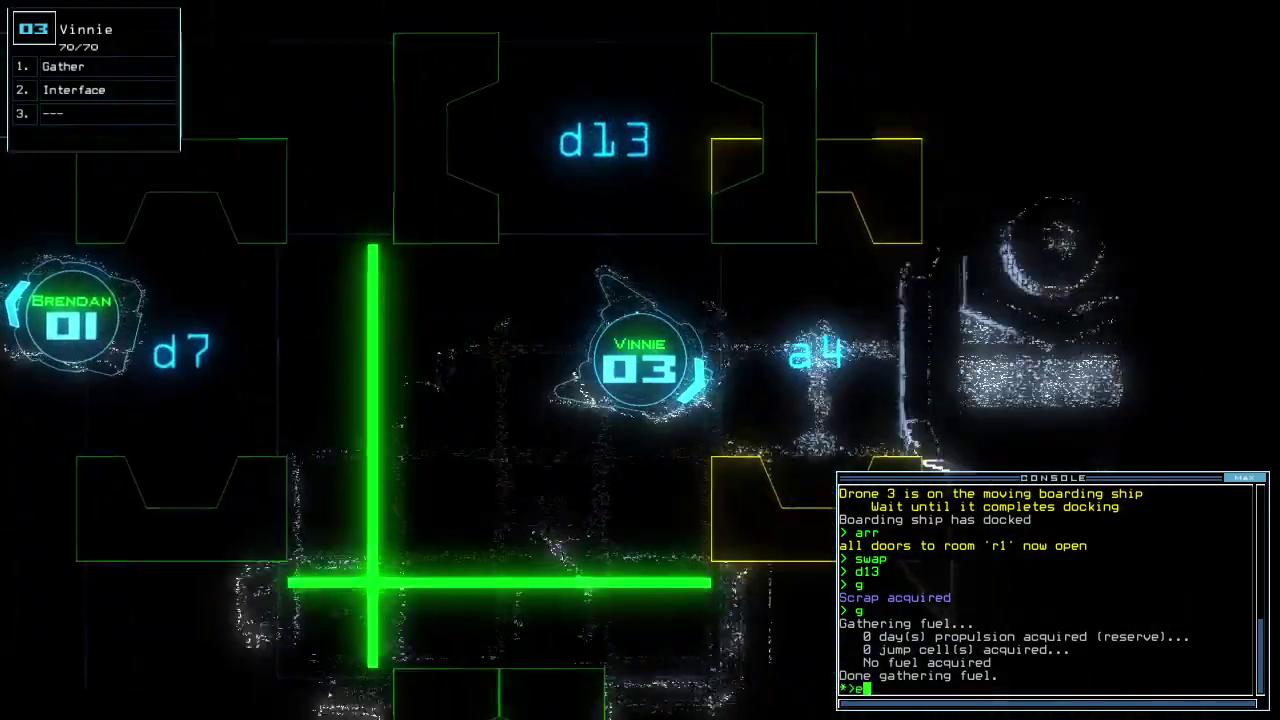
type("end ;")
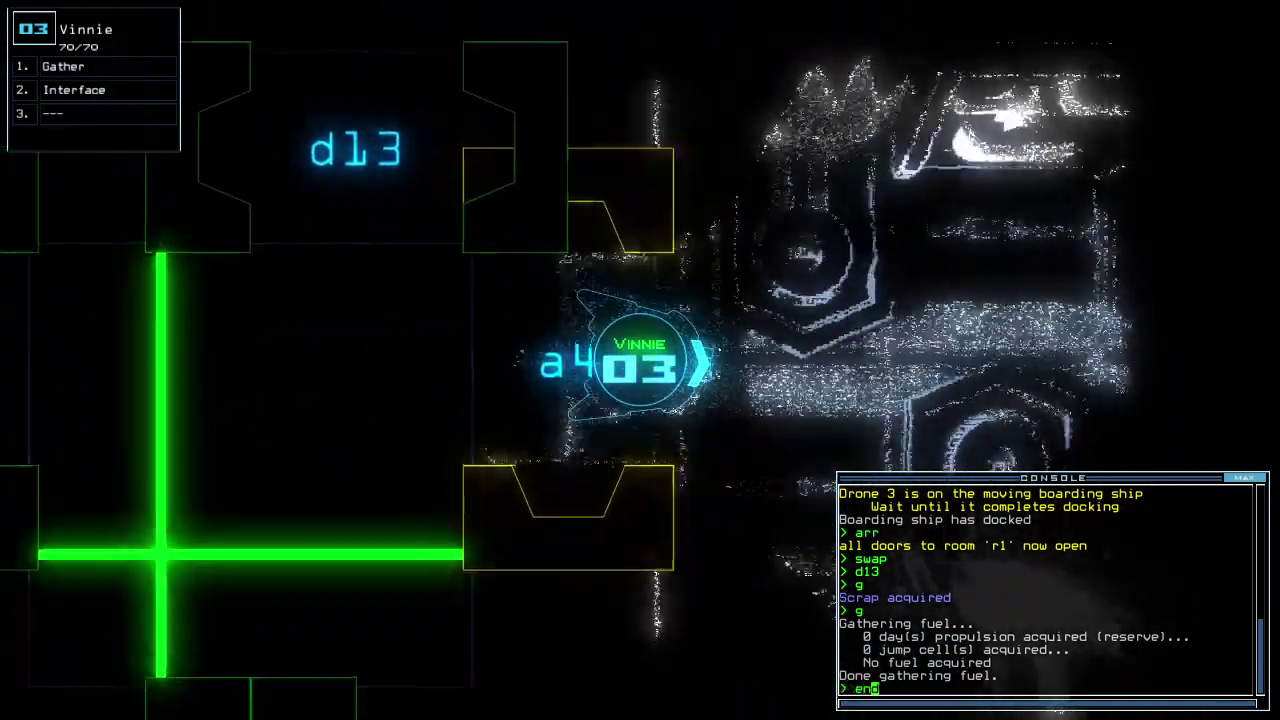
key("Down")
key("Down")
key("Down")
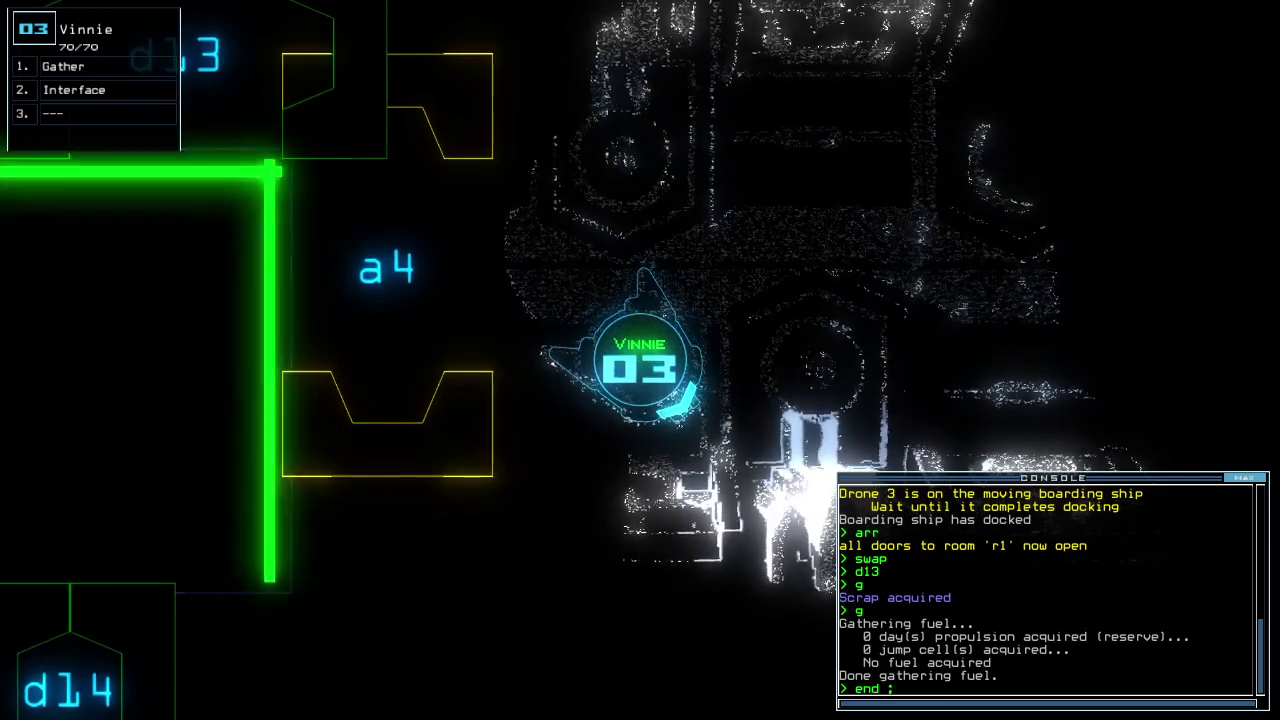
key("space")
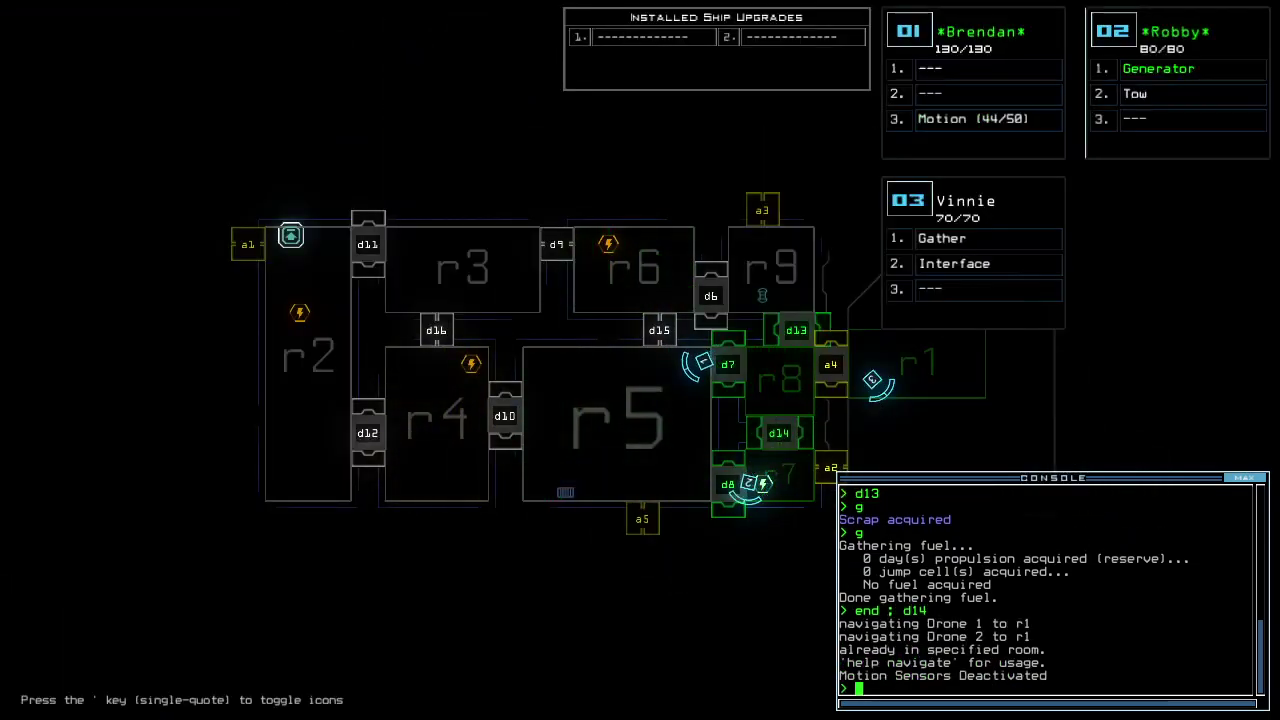
Seal room r1's doors with all three drones inside and depart the derelict.
key("2")
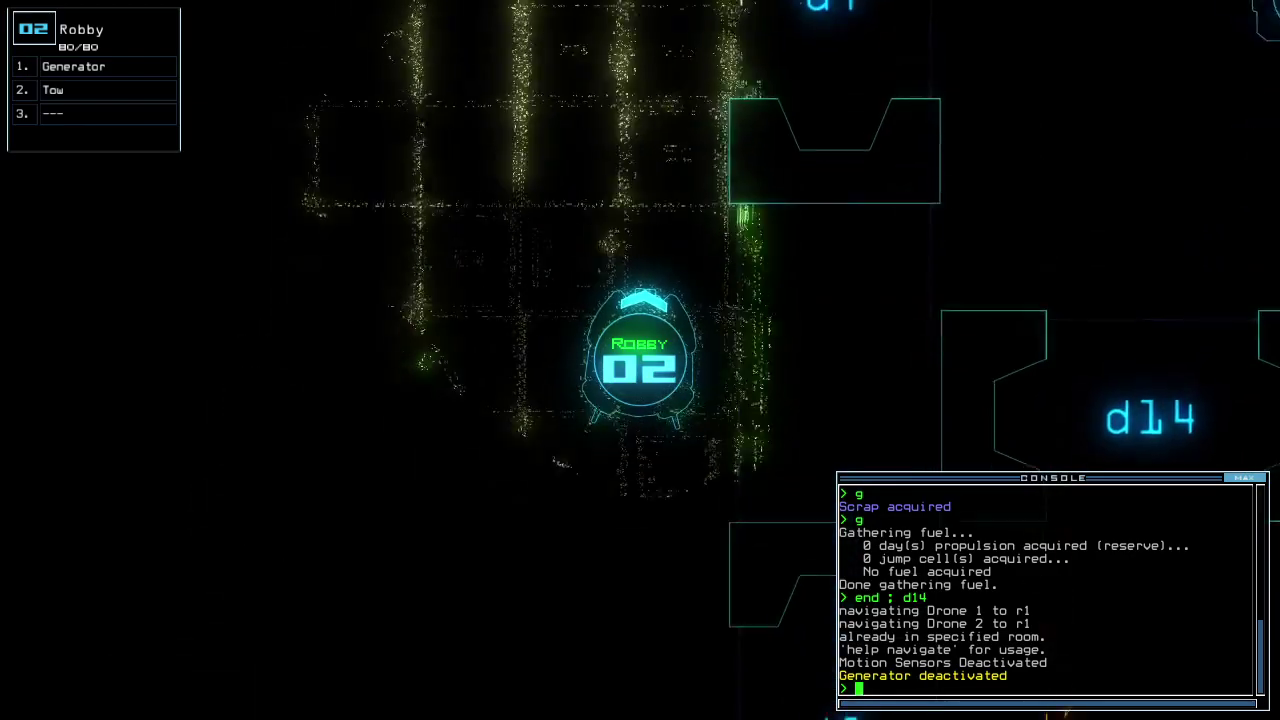
key("Right")
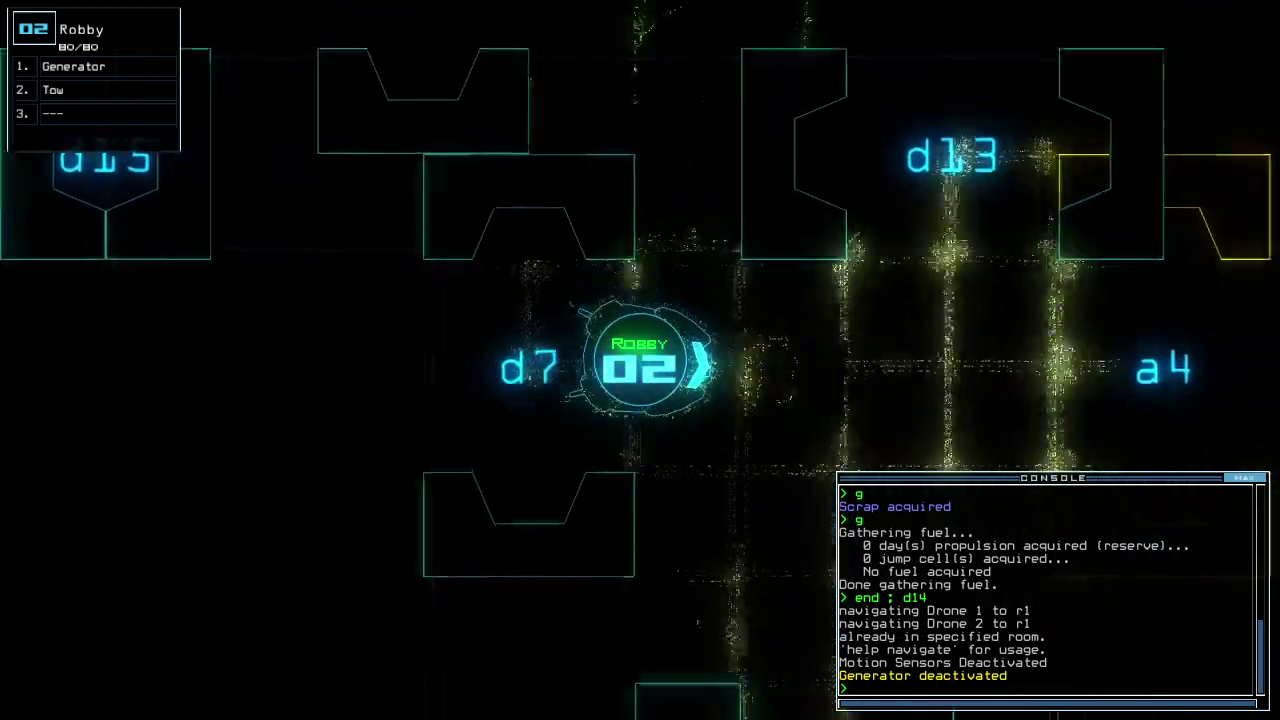
key("Right")
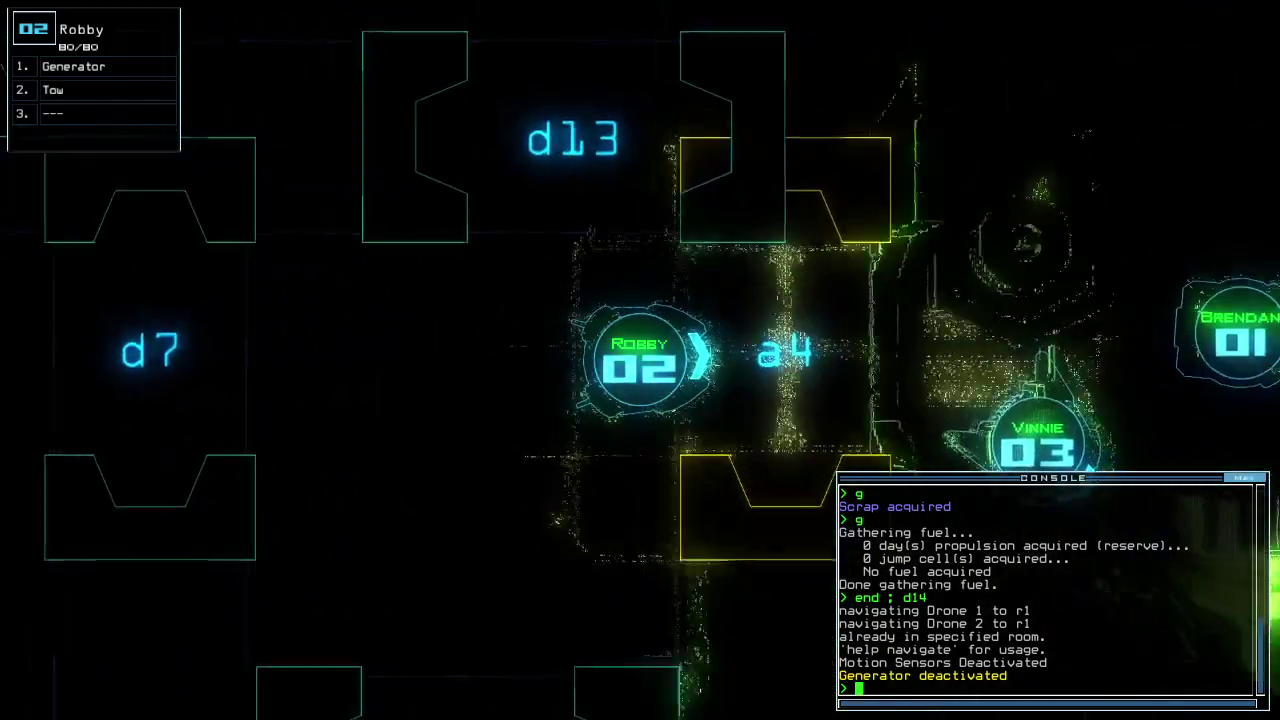
type("ra")
key("Return")
key("Return")
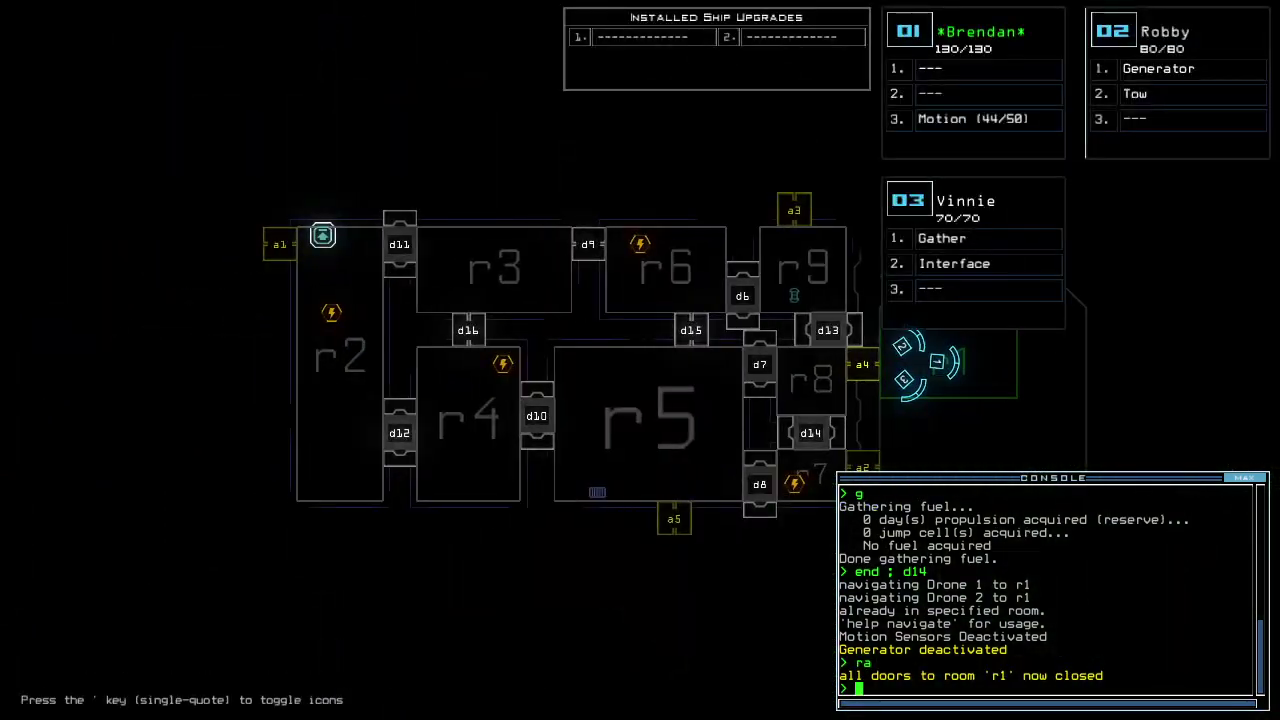
type("out")
key("Return")
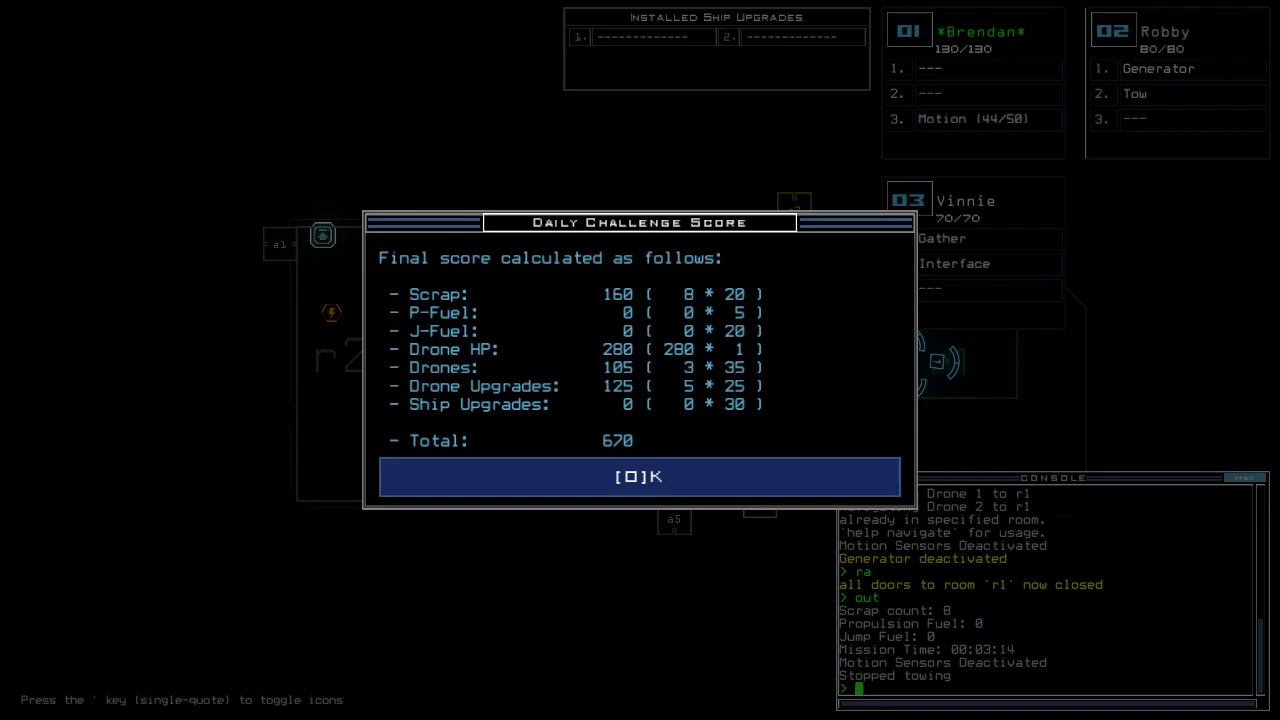
Dismiss the 670 score dialog to show the 11/11/2022 daily leaderboard.
key("o")
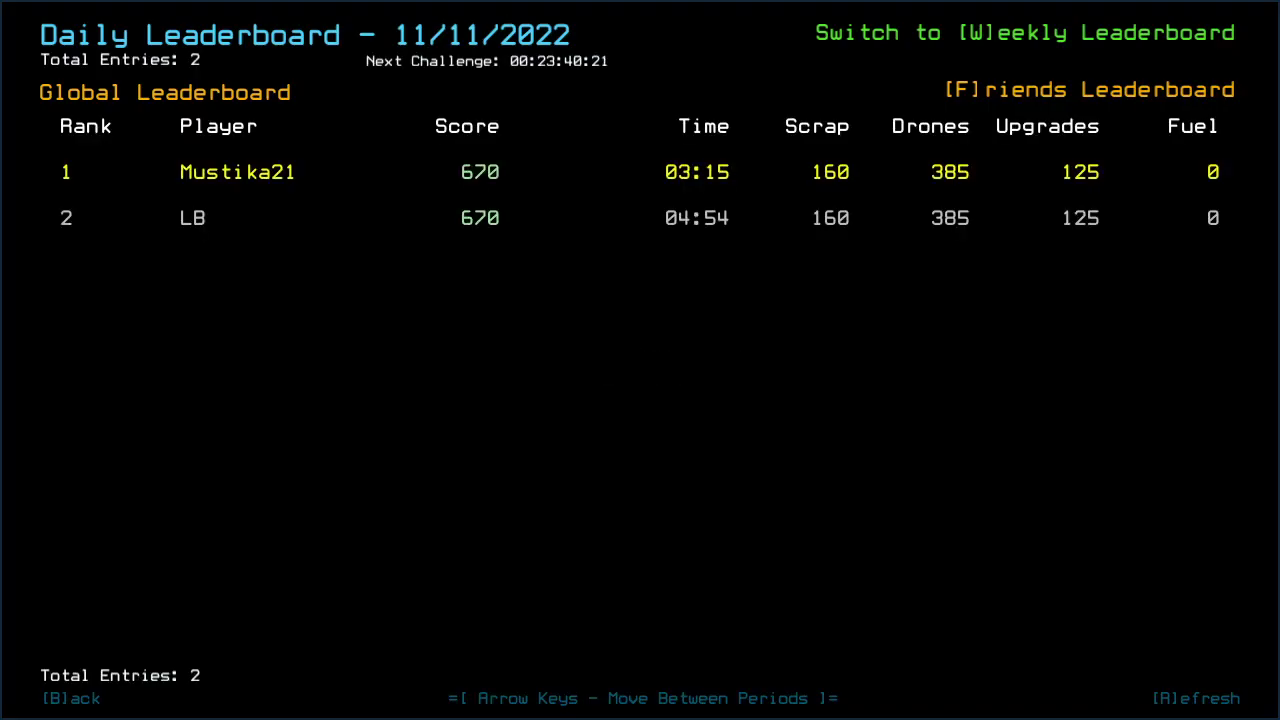